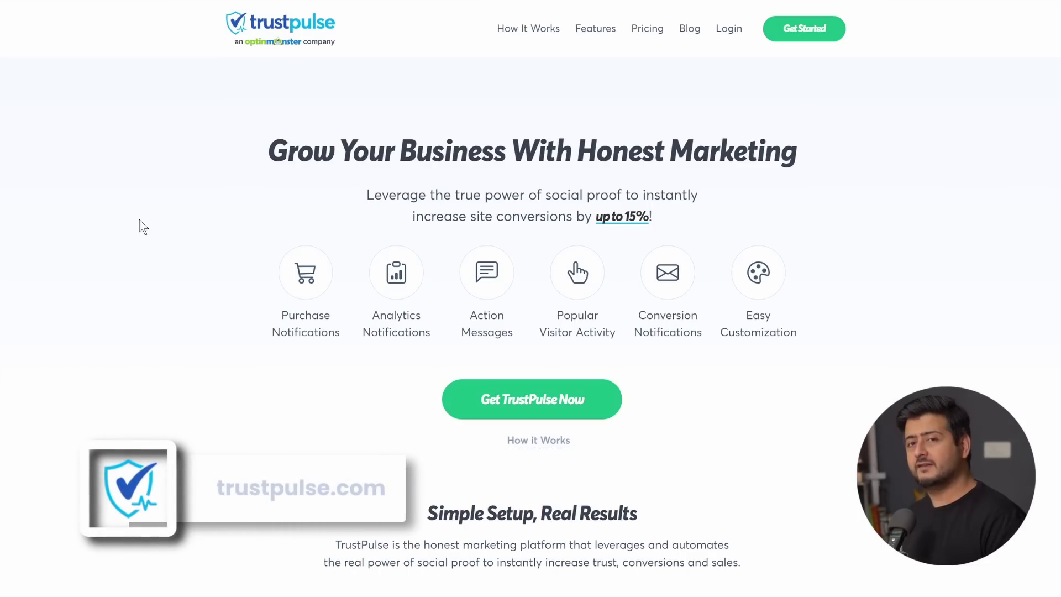
Step: Open the TrustPulse pricing page and examine the available plans
click(647, 28)
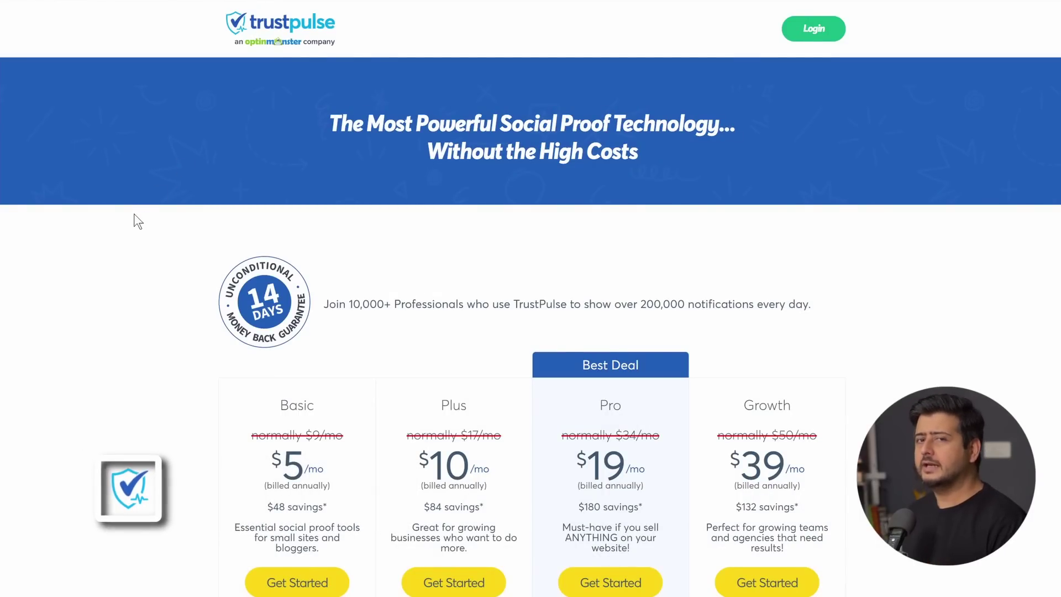
scroll(134, 213, down, 5)
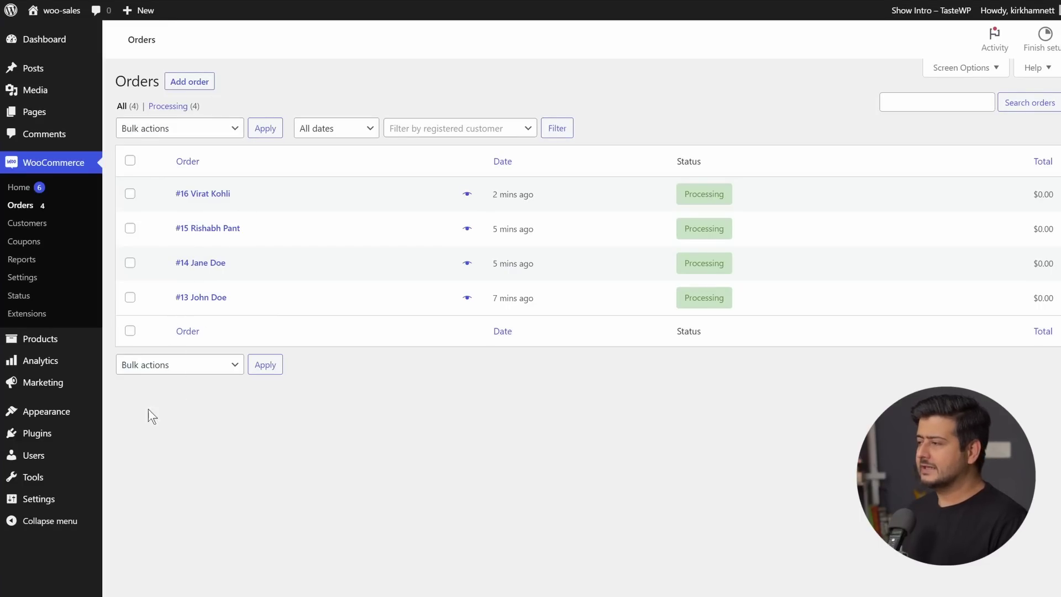
Step: Search the site's WordPress plugin directory for "trust pulse" as a new plugin to add
mouse_move(148, 434)
click(155, 454)
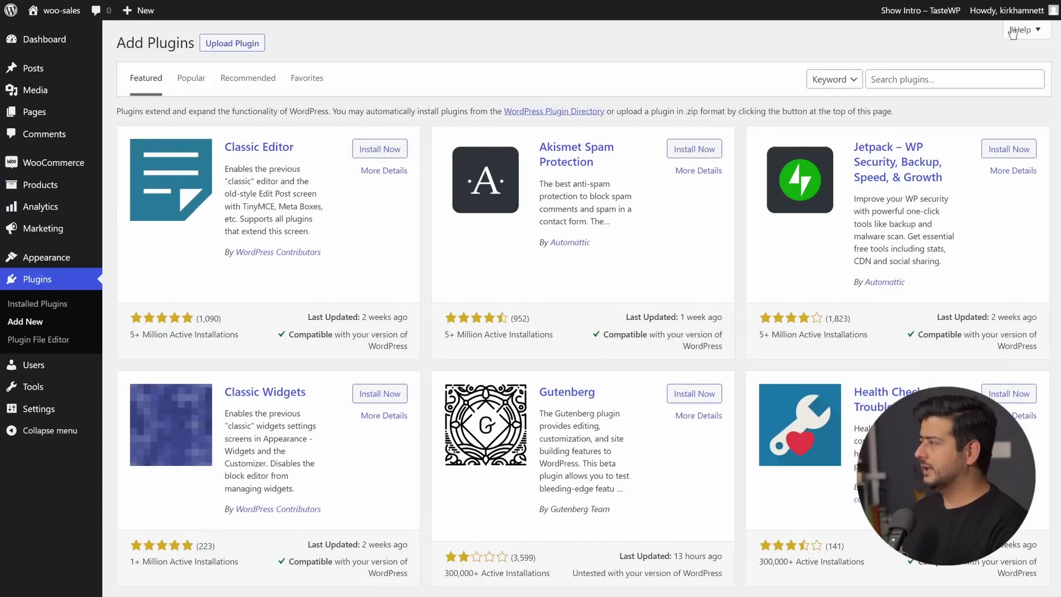
click(939, 73)
text(trsut)
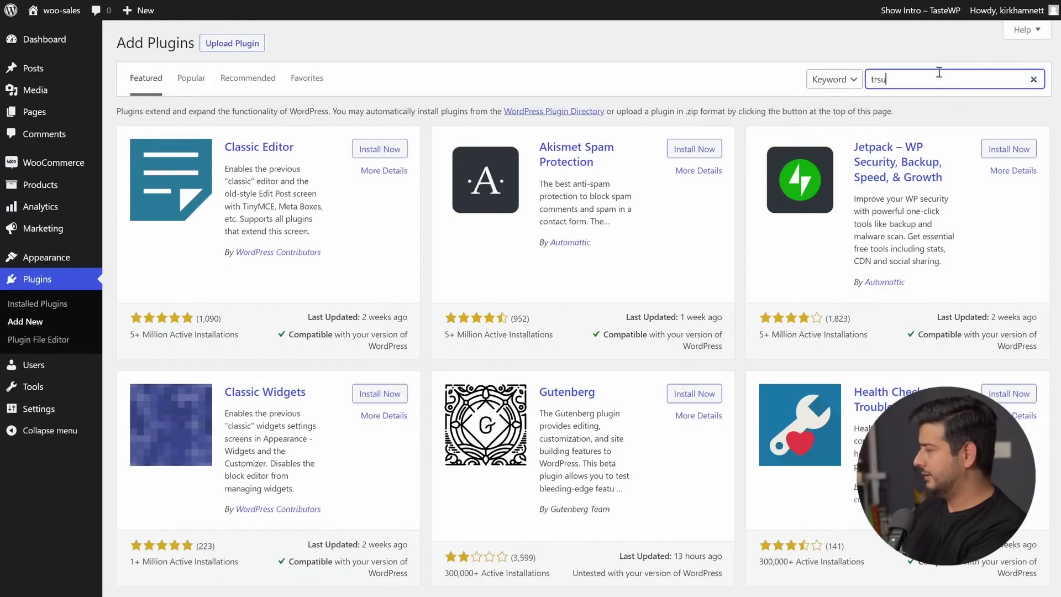
key(BackSpace)
key(BackSpace)
key(BackSpace)
text(ust pulse)
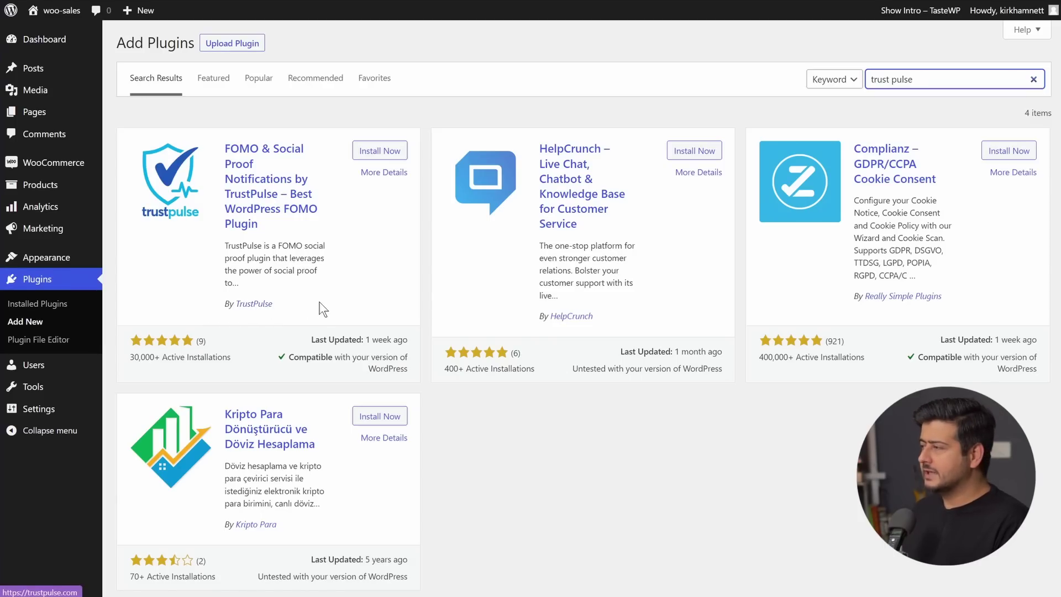
Step: Install and activate the FOMO & Social Proof Notifications by TrustPulse plugin and connect it to the existing TrustPulse account
click(366, 157)
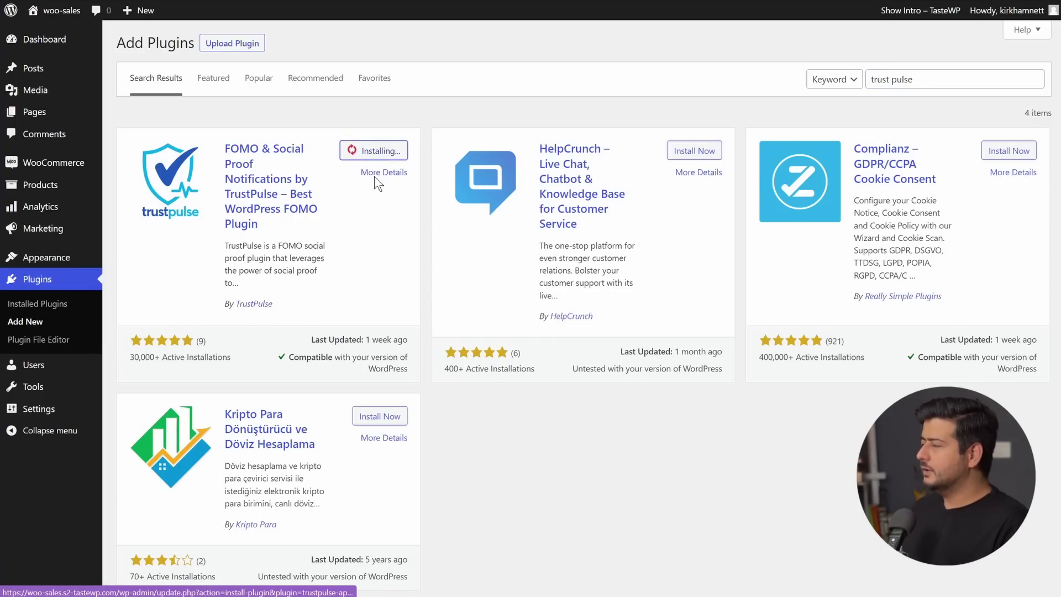
click(386, 151)
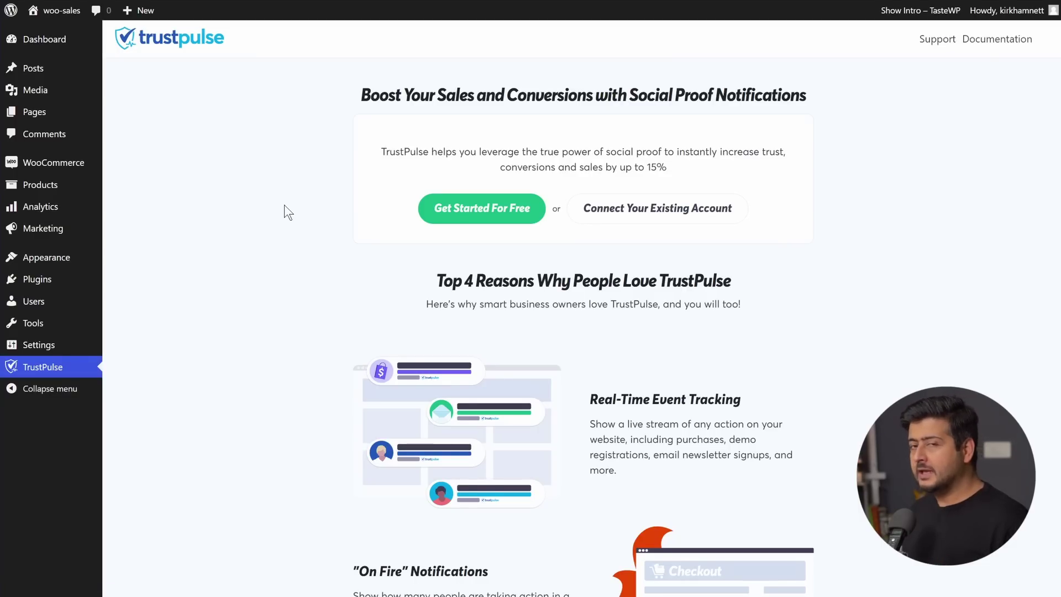
click(592, 210)
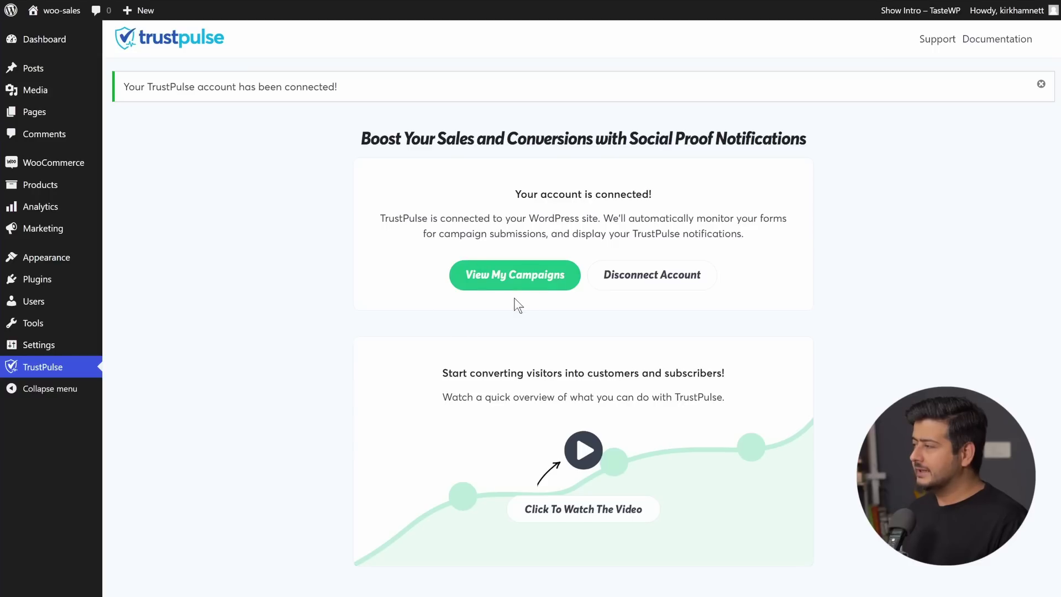
Step: Go to the TrustPulse campaigns dashboard and open the account's list of sites
click(523, 274)
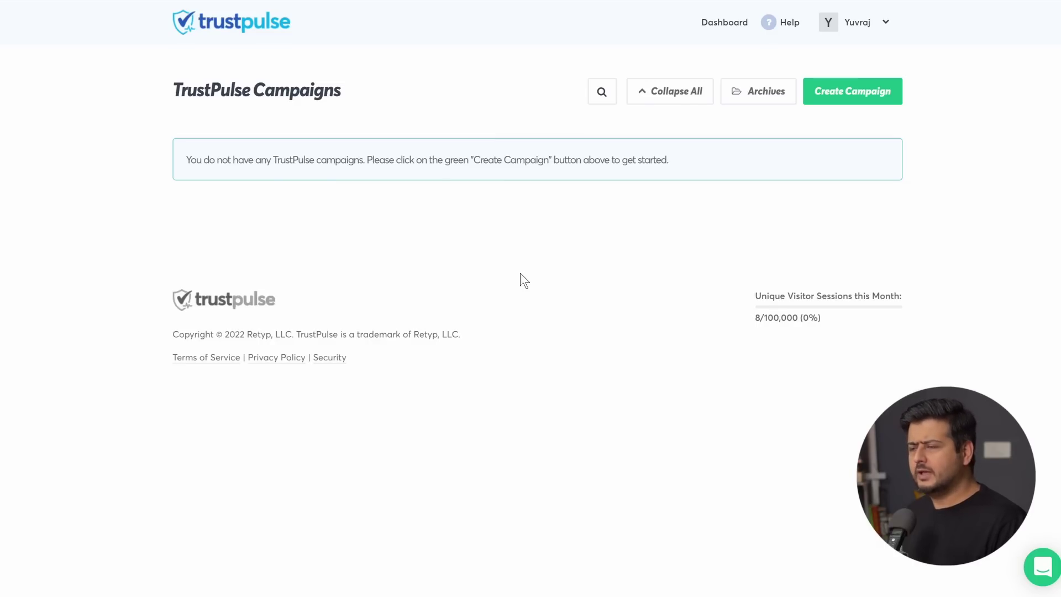
click(884, 25)
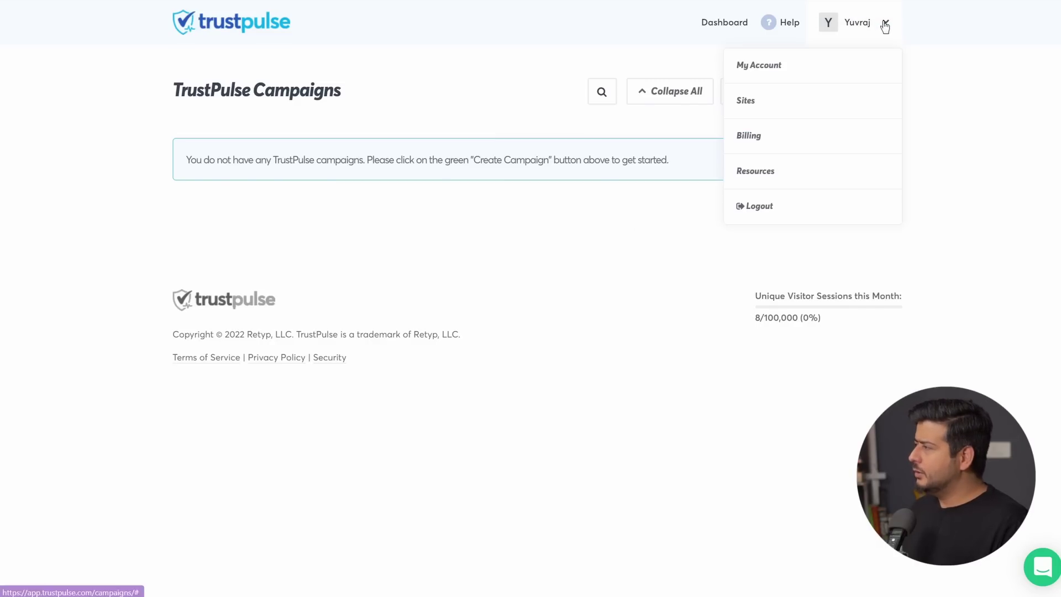
click(776, 103)
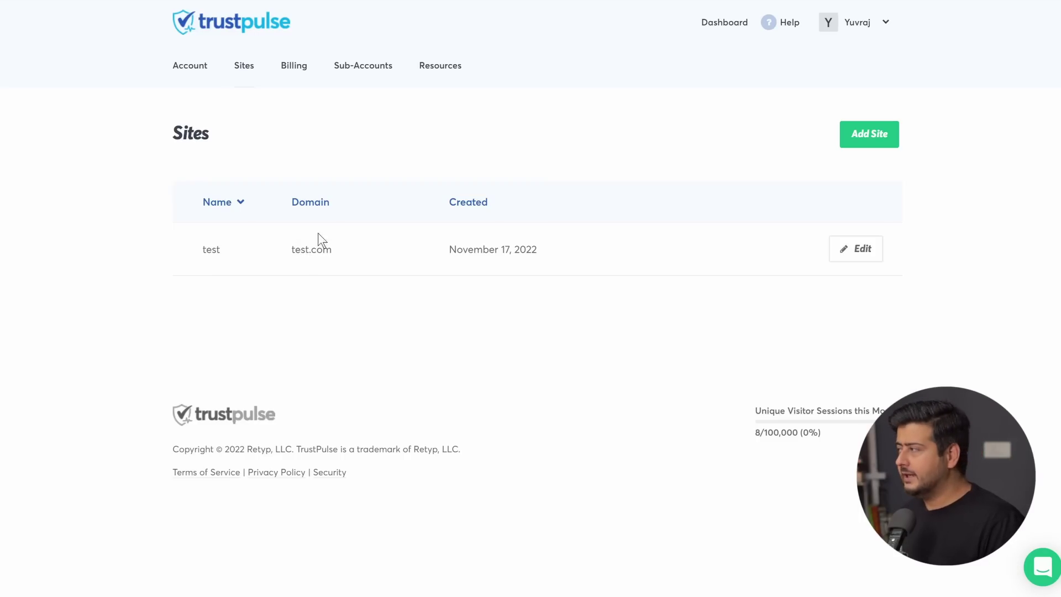
click(872, 141)
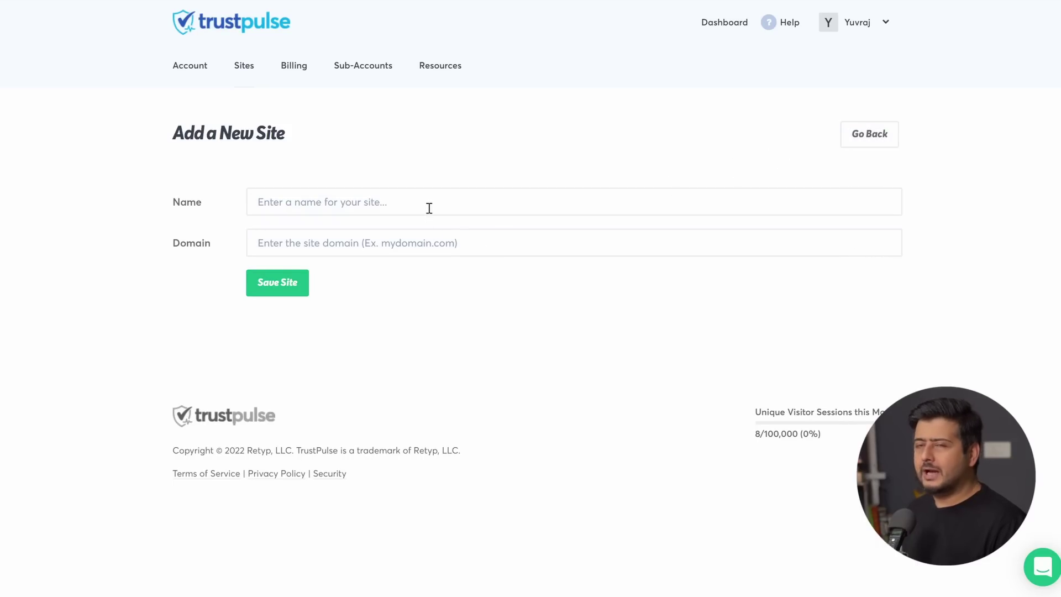
click(430, 203)
text(WooCommerce)
key(Tab)
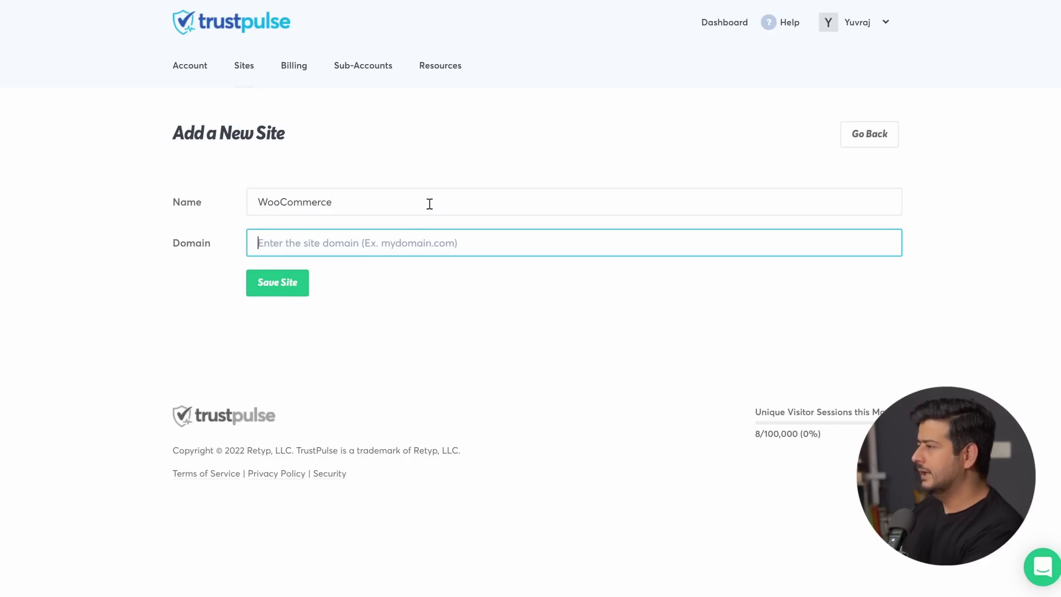
text(https://woo-sales.s2-tastewp.com/)
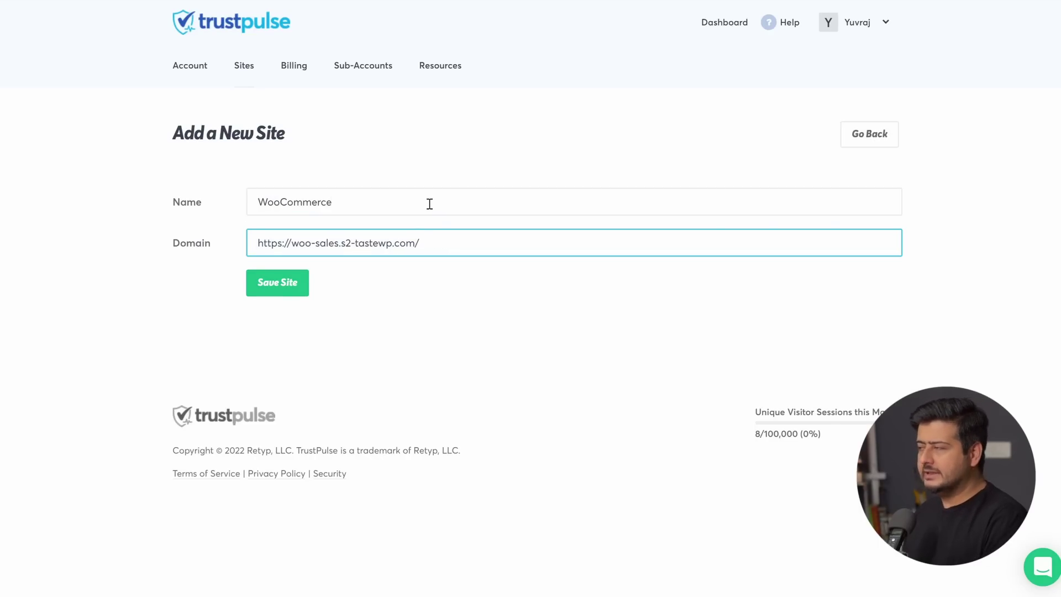
click(280, 285)
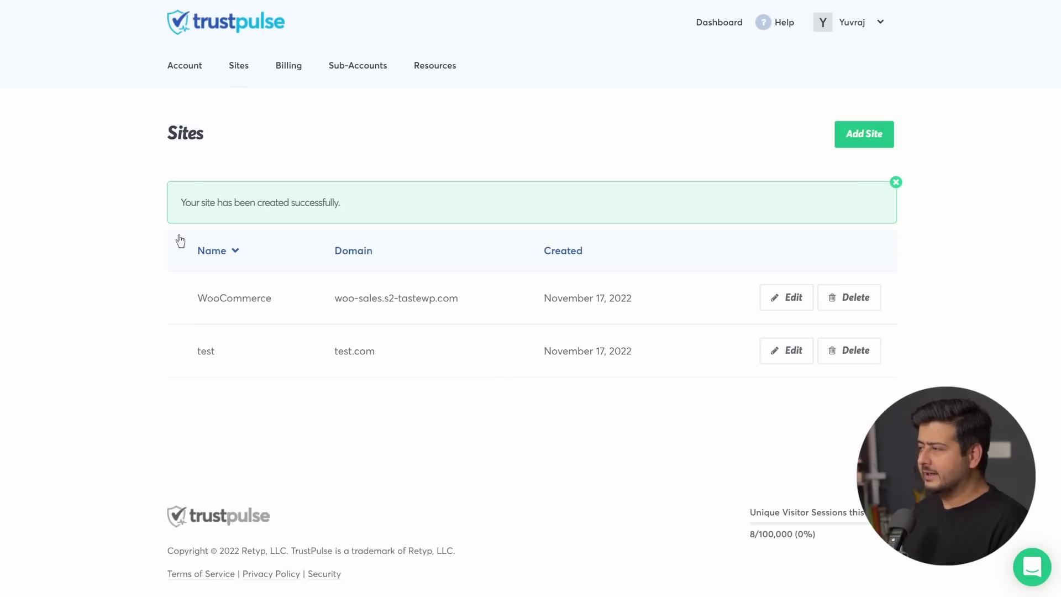
Step: Delete the test site together with its campaigns and return to the TrustPulse campaigns dashboard
click(841, 352)
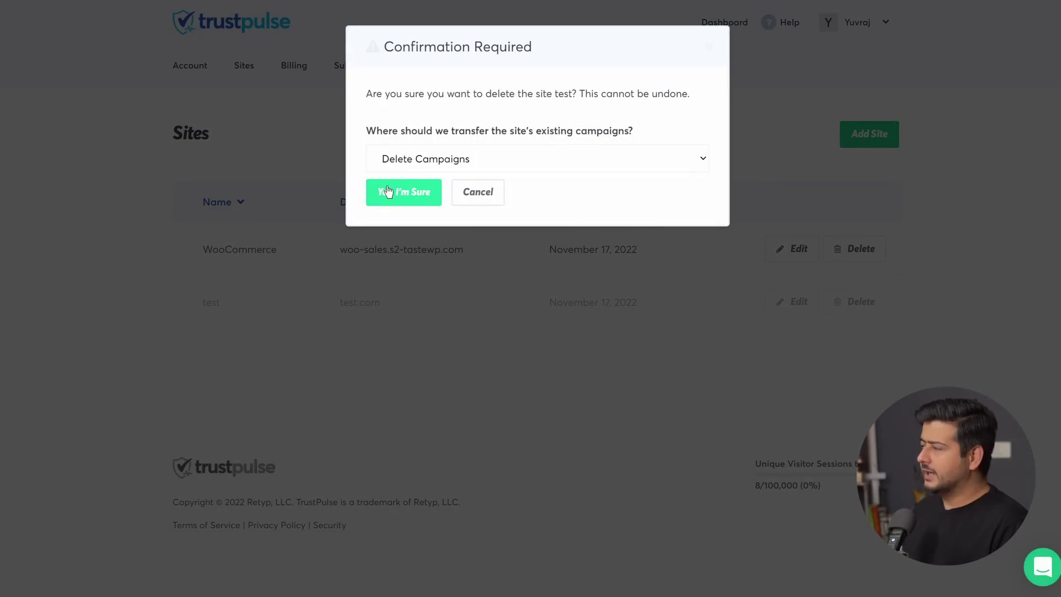
click(412, 200)
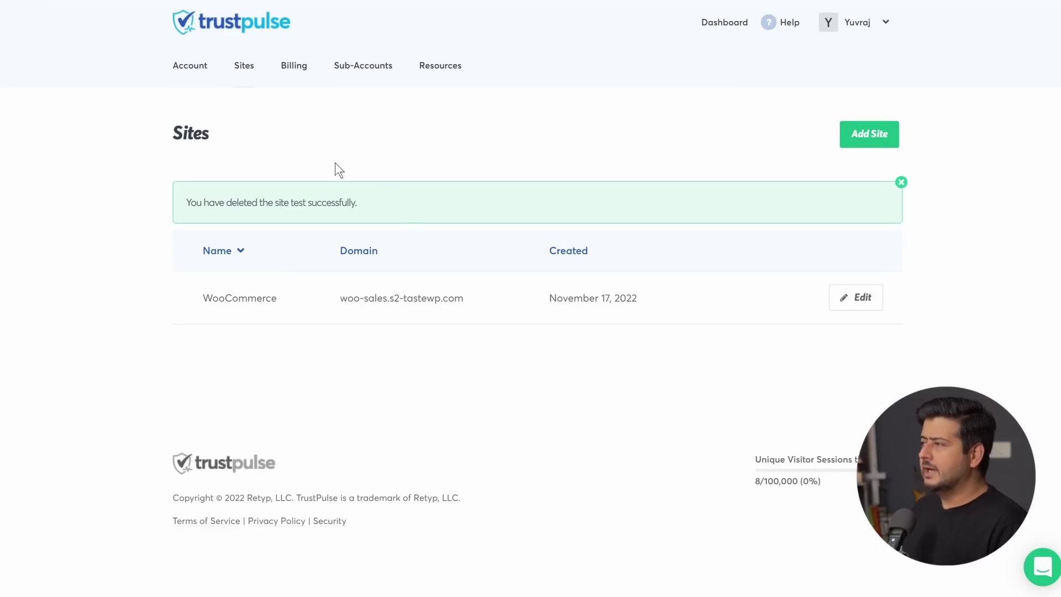
click(219, 27)
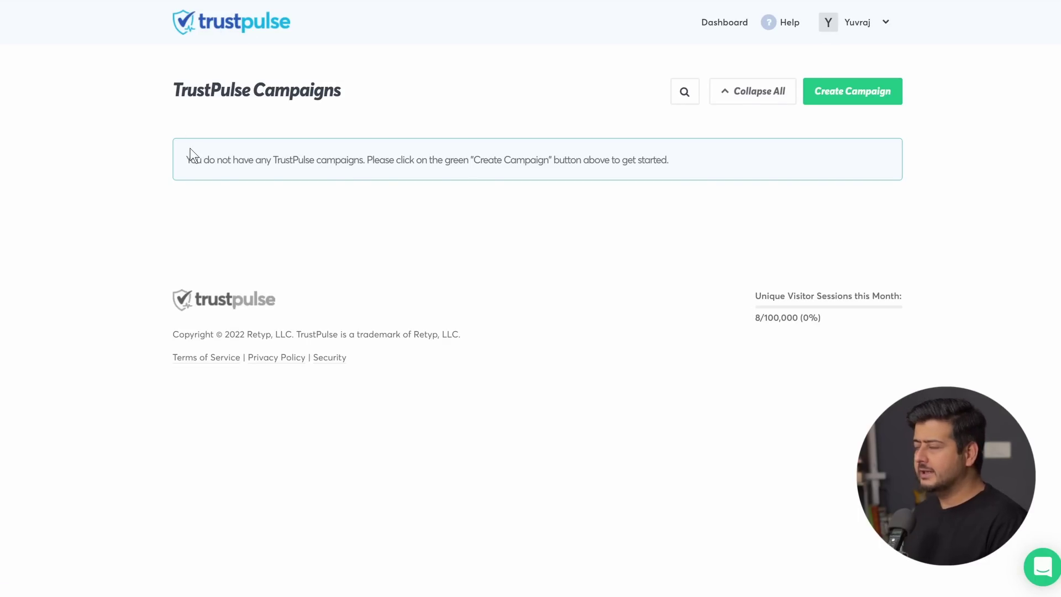
Step: Create a new campaign and name it WooCommerce
click(830, 94)
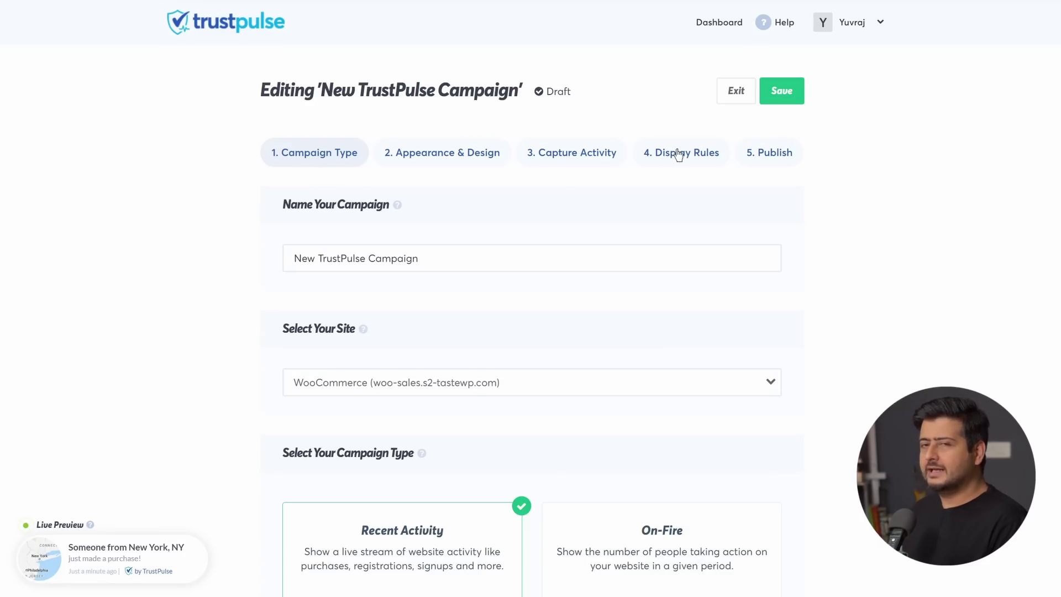
double_click(452, 262)
key(ctrl+a)
text(WooCo)
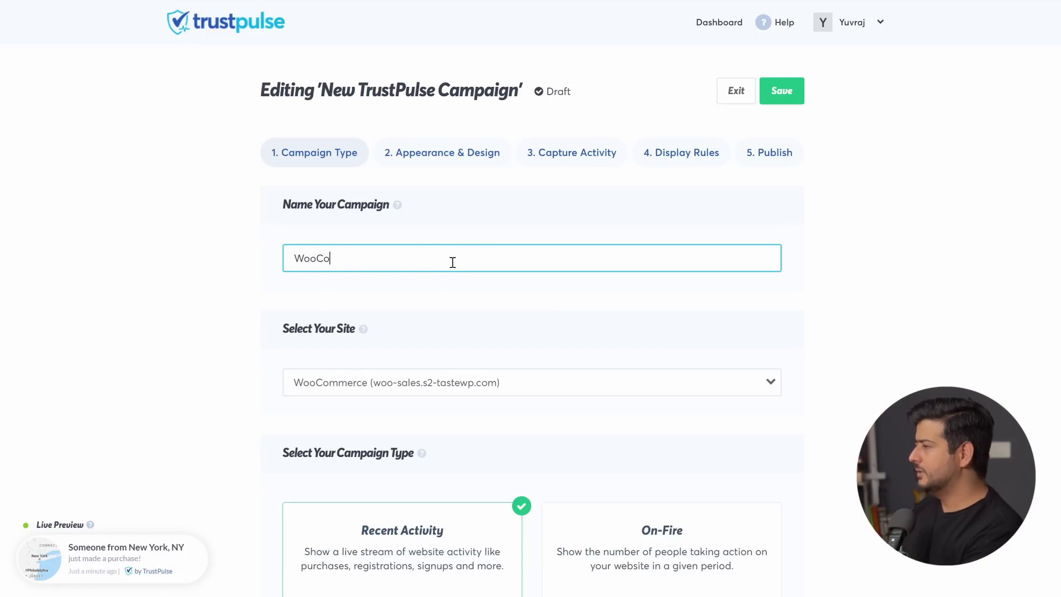
text(mmerce)
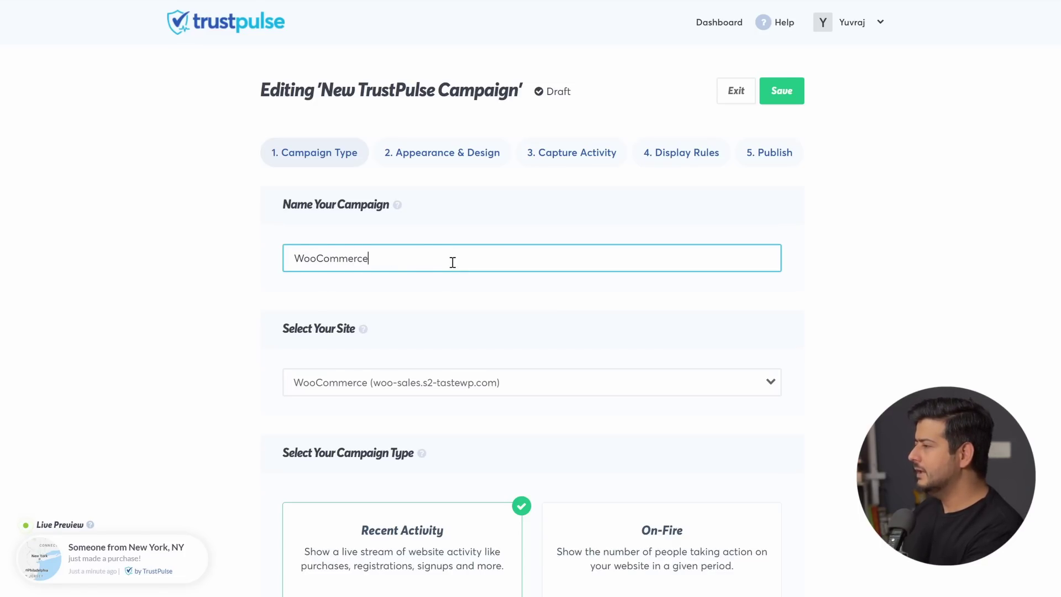
Step: Compare the live previews of the On-Fire, Recent Activity, Visitor Analytics and Action Message campaign types
scroll(360, 265, down, 5)
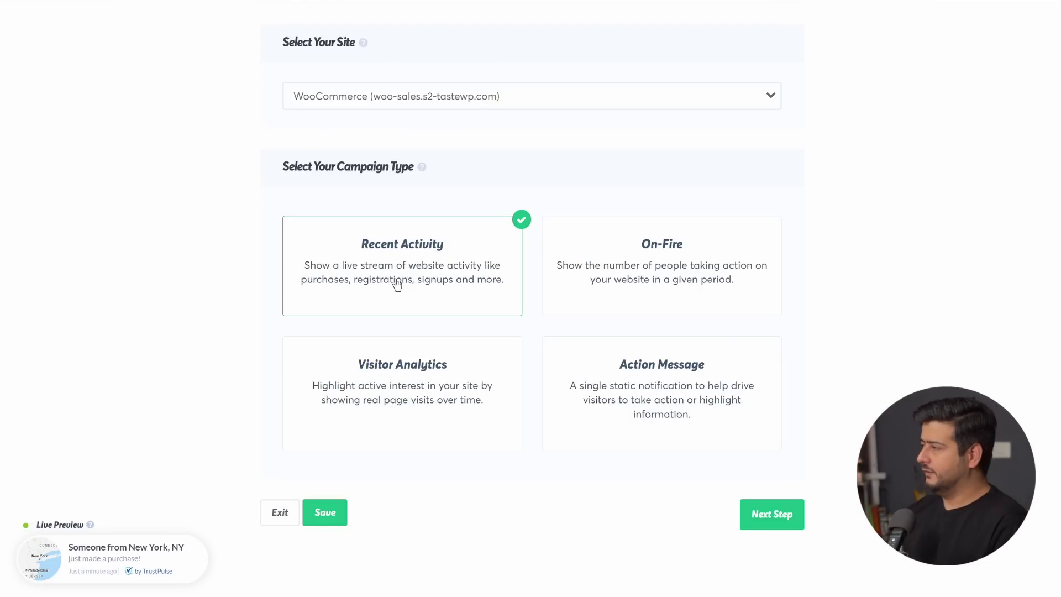
click(703, 264)
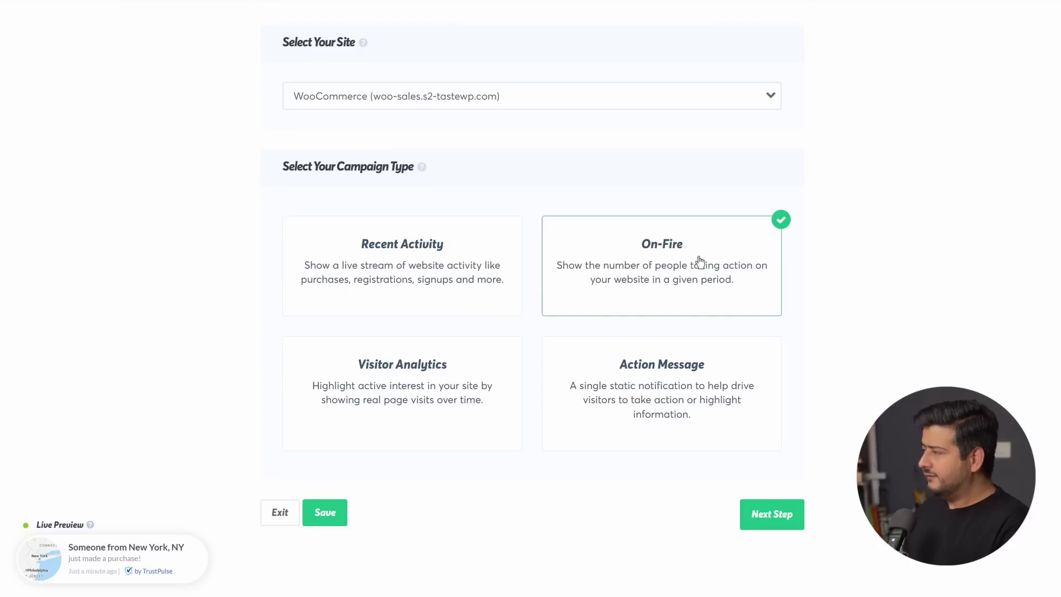
click(450, 273)
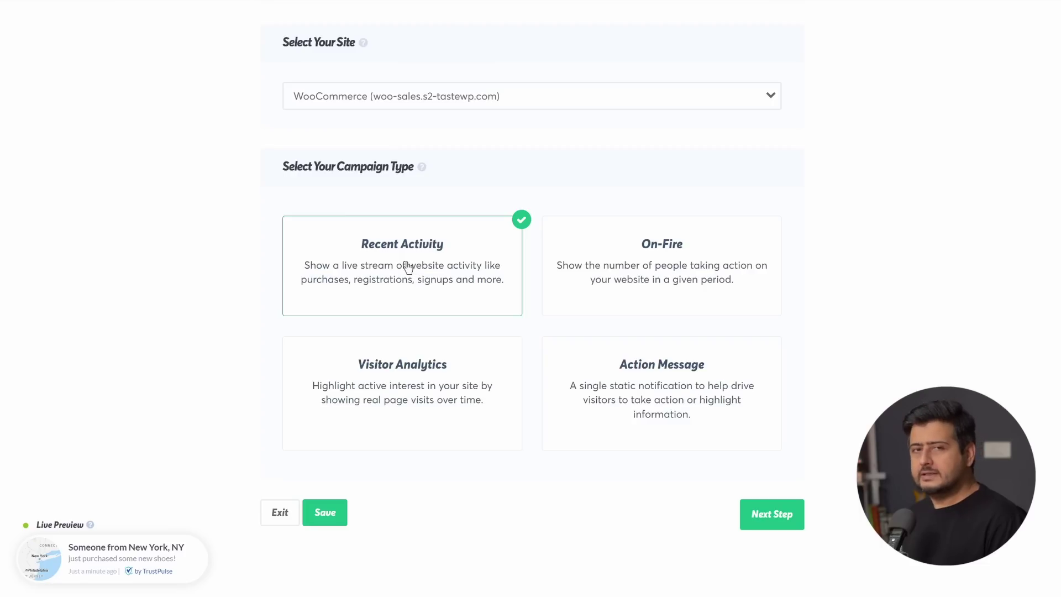
click(663, 252)
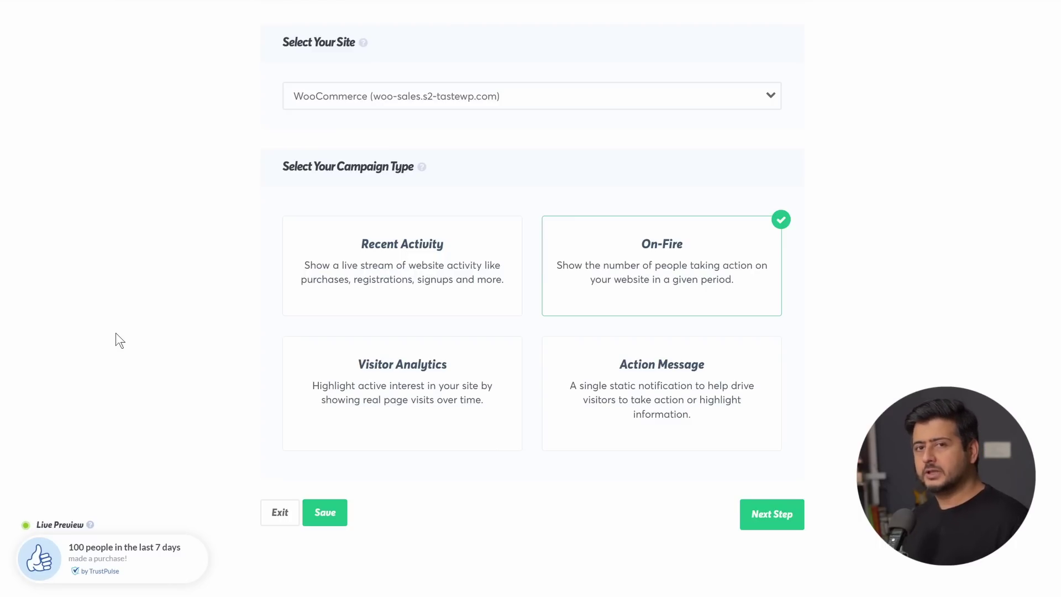
click(354, 394)
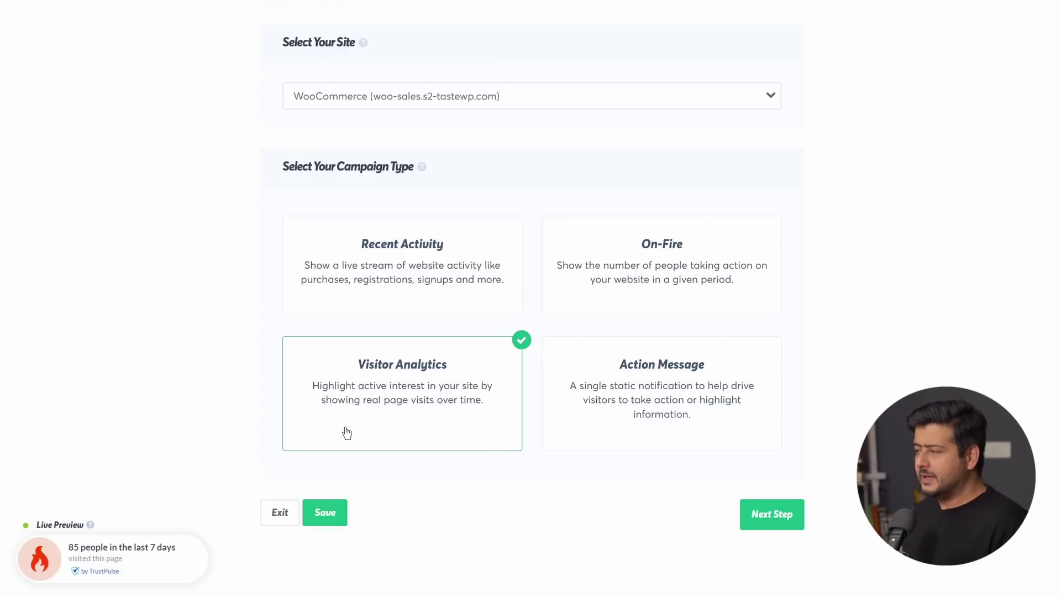
click(633, 402)
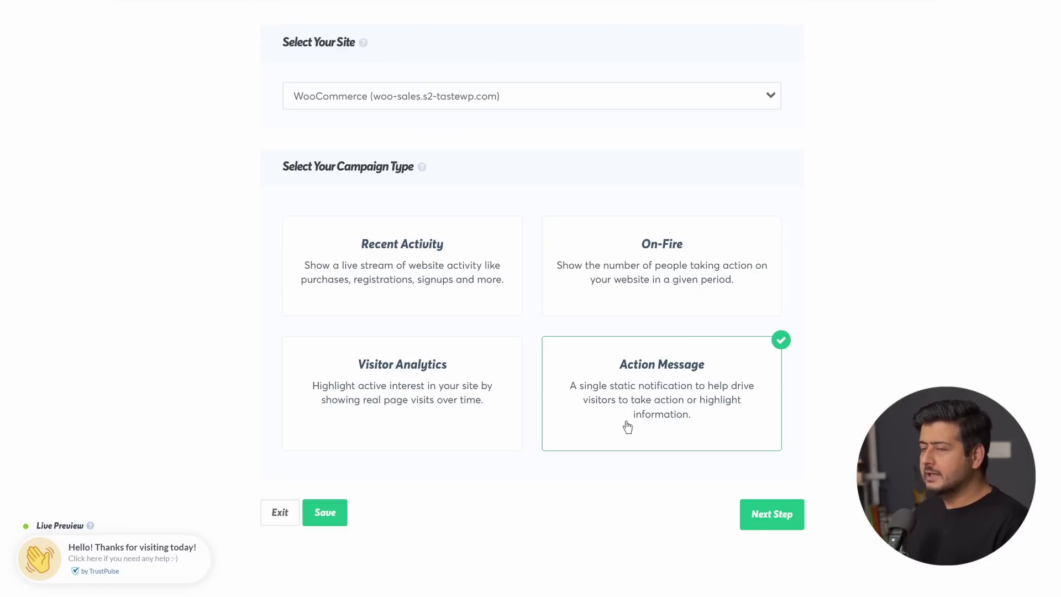
Step: Choose the Recent Activity campaign type and continue to the Appearance & Design stage
click(436, 270)
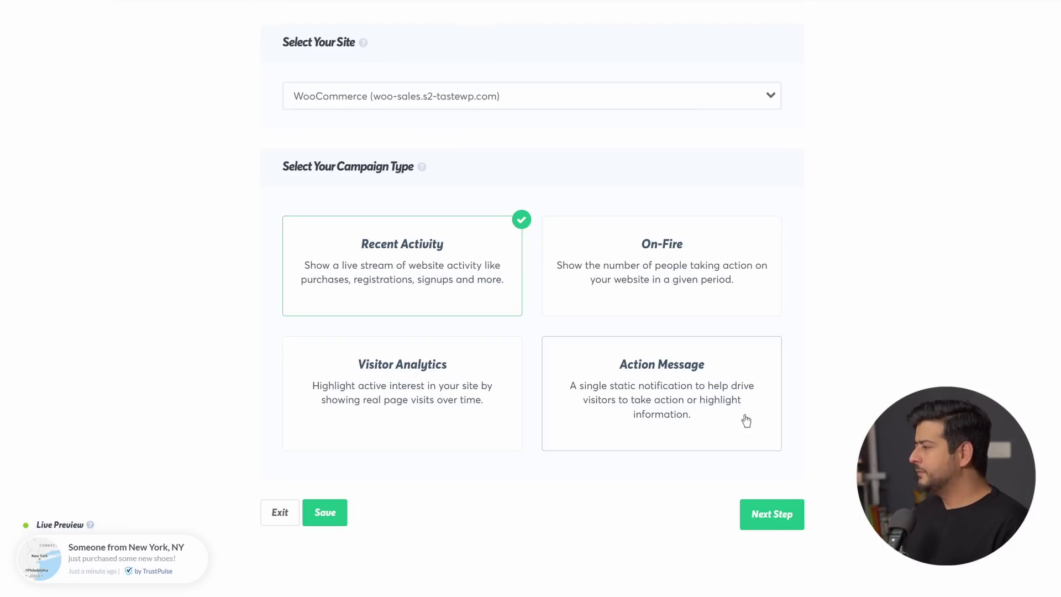
click(771, 516)
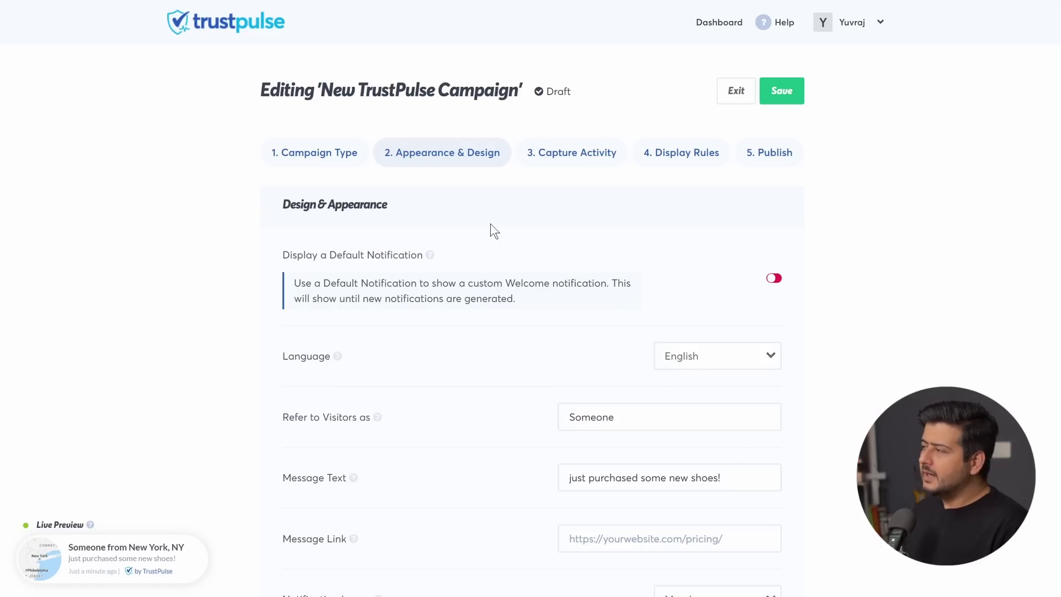
Step: Try the default welcome notification by enabling and previewing it, and switch it off again
scroll(493, 230, down, 2)
scroll(502, 234, up, 2)
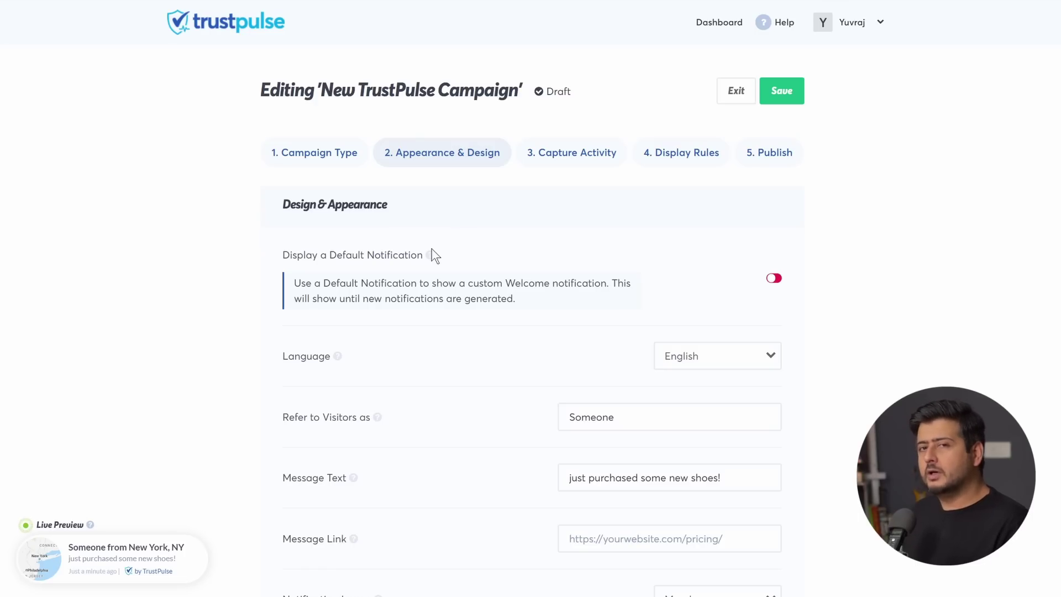
click(776, 282)
scroll(765, 278, down, 1)
scroll(764, 276, down, 2)
scroll(764, 276, up, 3)
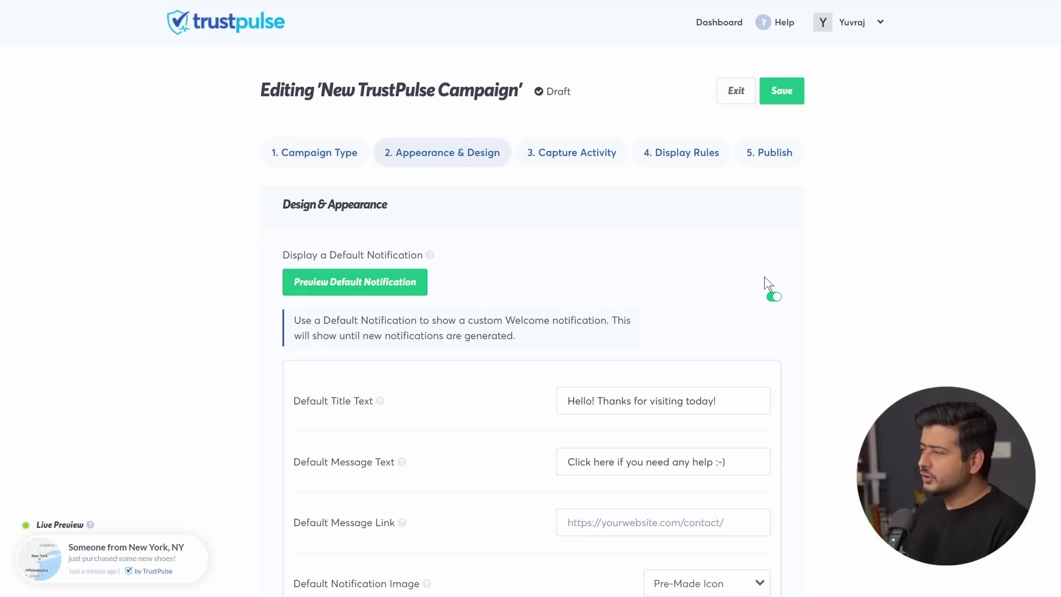
click(356, 286)
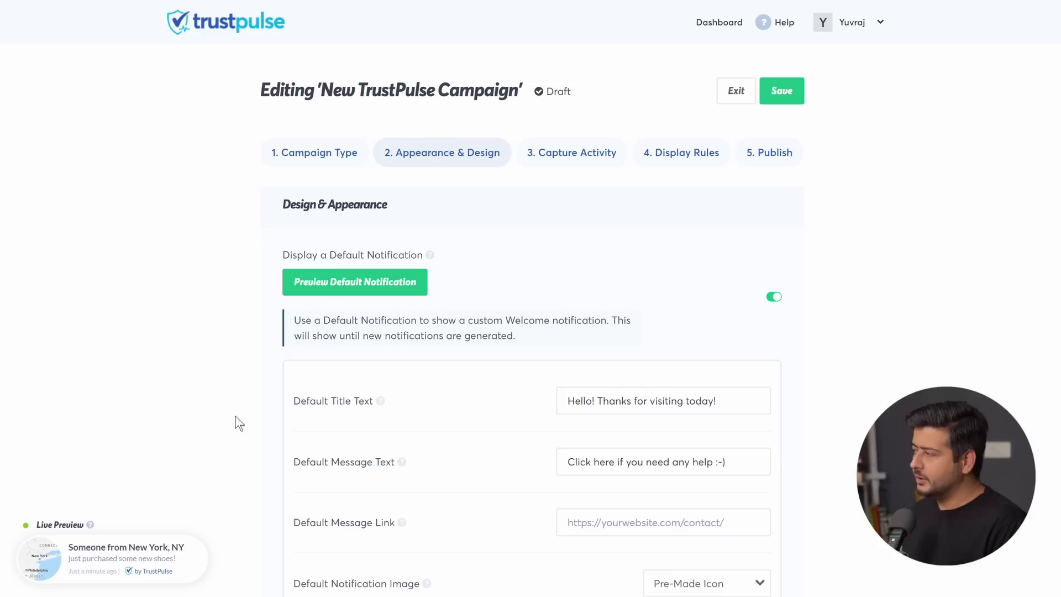
click(769, 297)
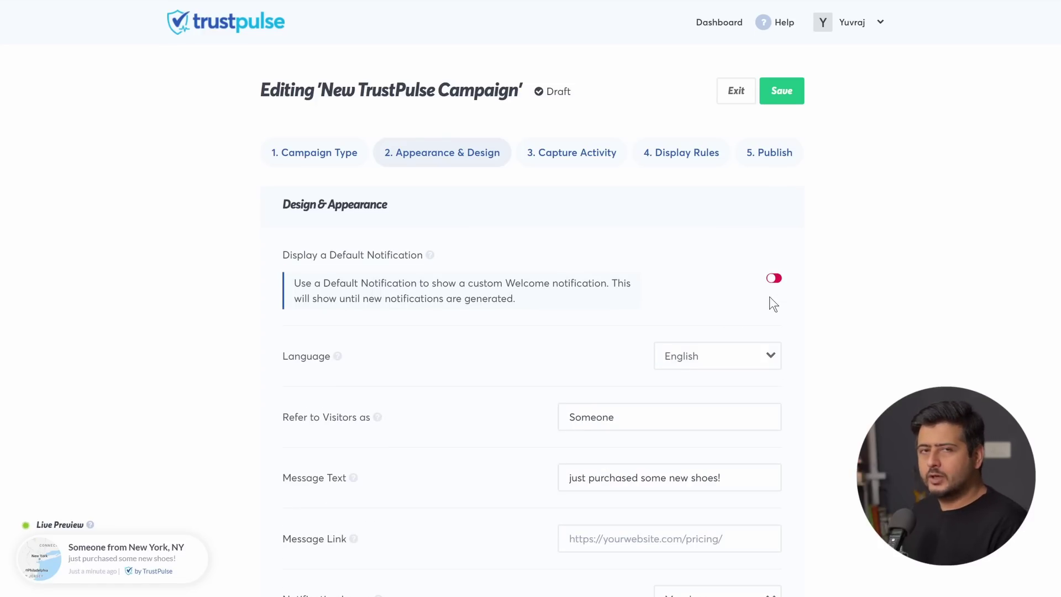
Step: Change the notification's message text to "just purchased this product!"
scroll(905, 315, down, 2)
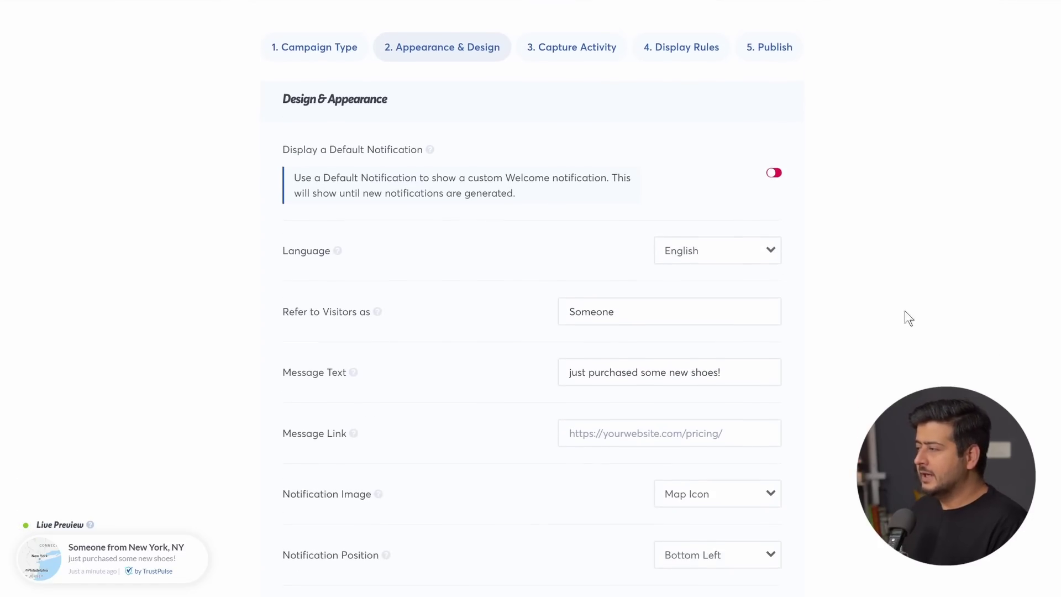
scroll(895, 316, down, 2)
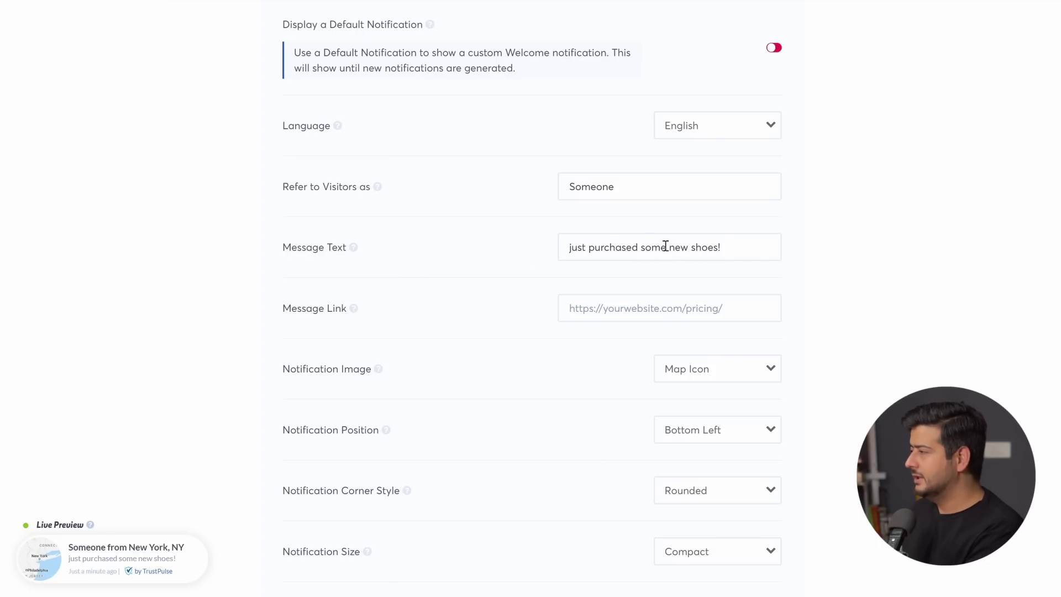
drag(666, 245, 772, 247)
key(BackSpace)
key(BackSpace)
key(BackSpace)
key(BackSpace)
text(this product!)
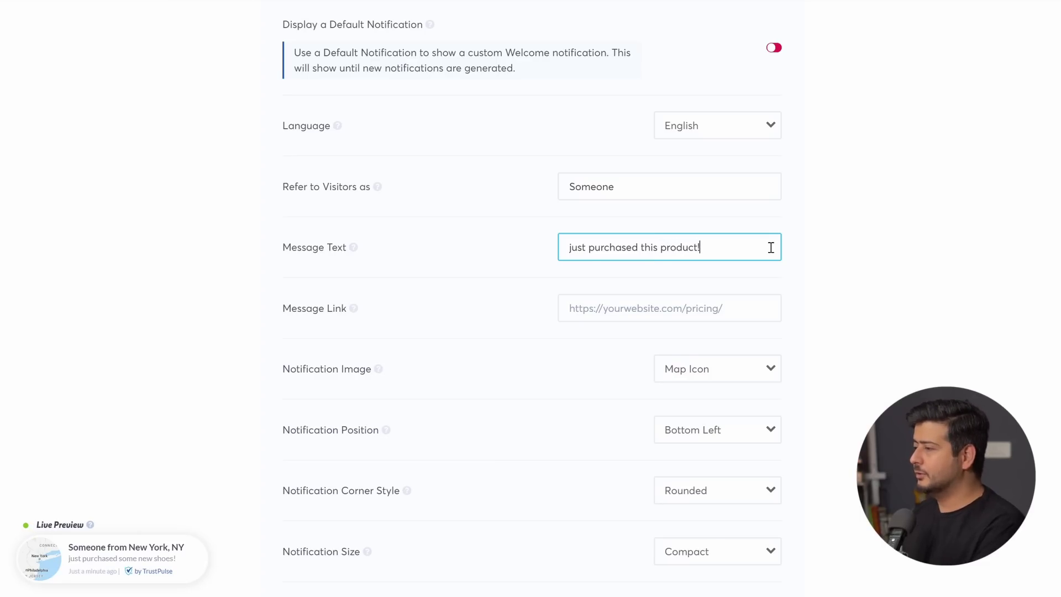
click(948, 270)
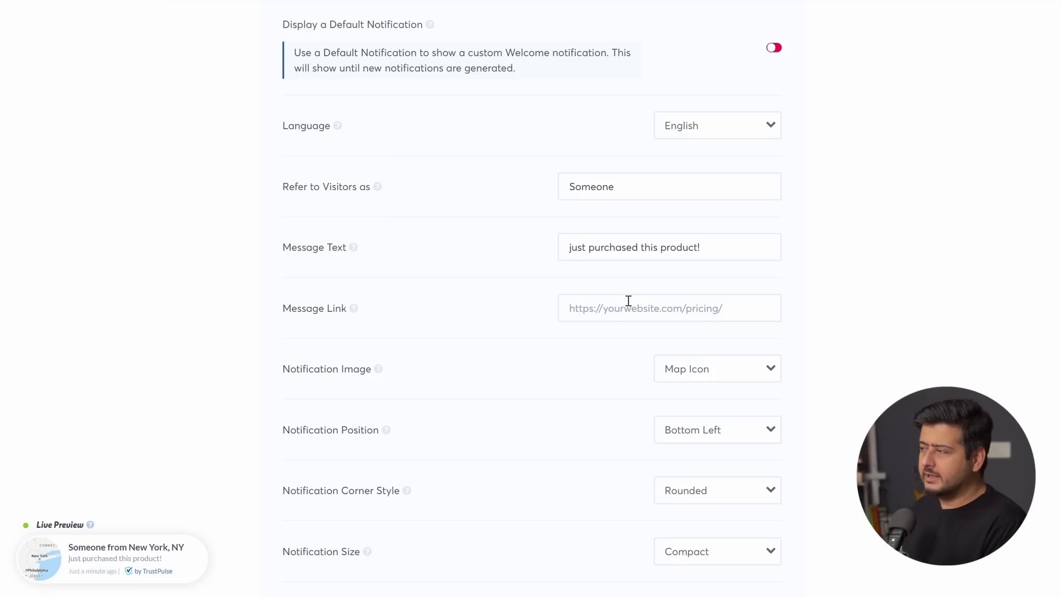
Step: Set the notification image to User Avatar
scroll(853, 329, down, 2)
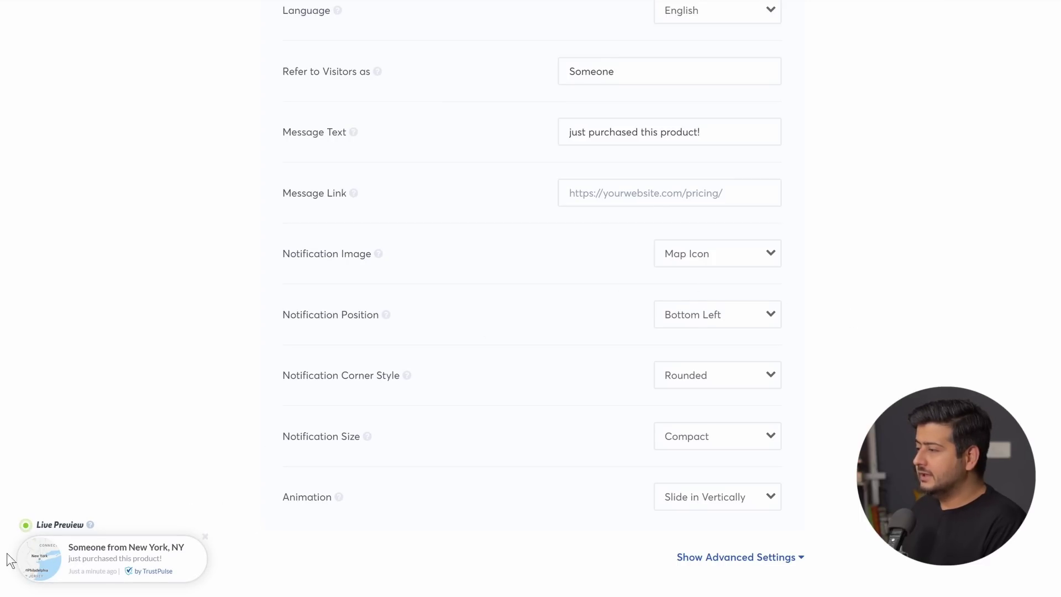
click(746, 264)
click(712, 307)
click(759, 255)
click(727, 334)
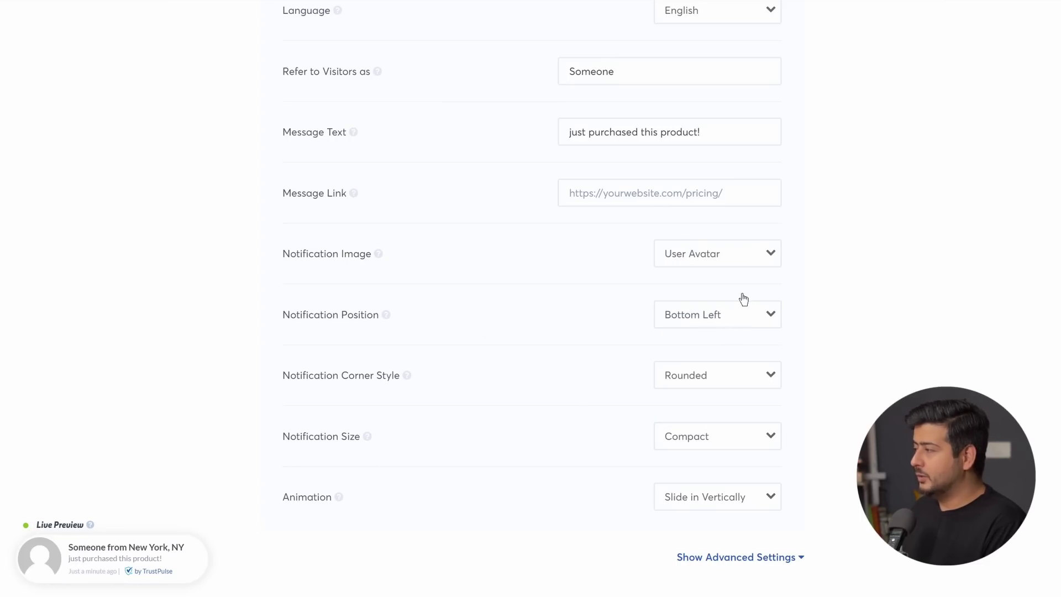
Step: Try the Pre-Made Icon and Custom Image options for the notification image, and return it to User Avatar
click(758, 261)
click(724, 360)
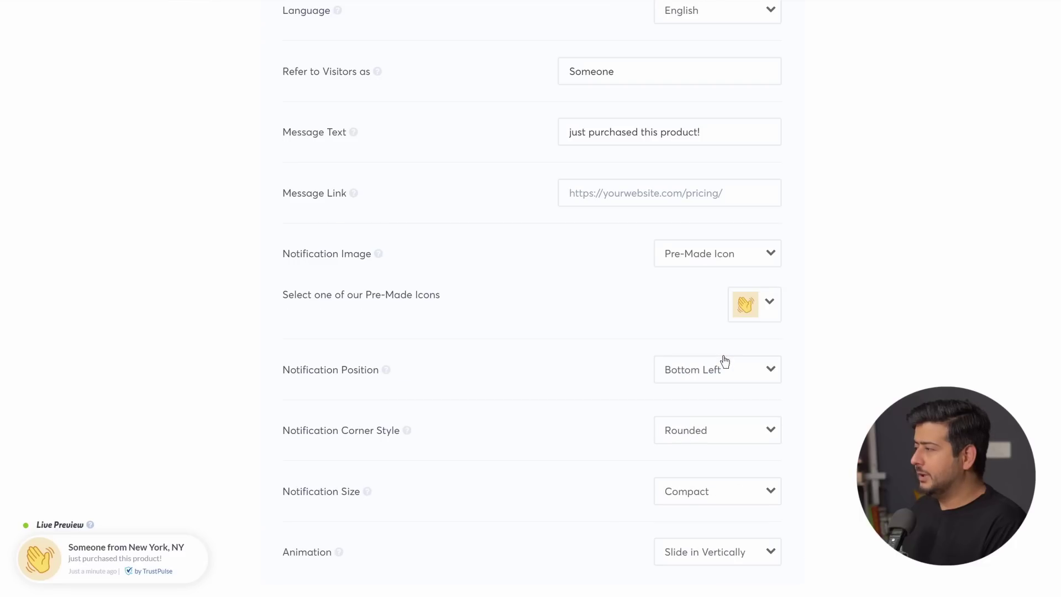
click(768, 303)
click(760, 254)
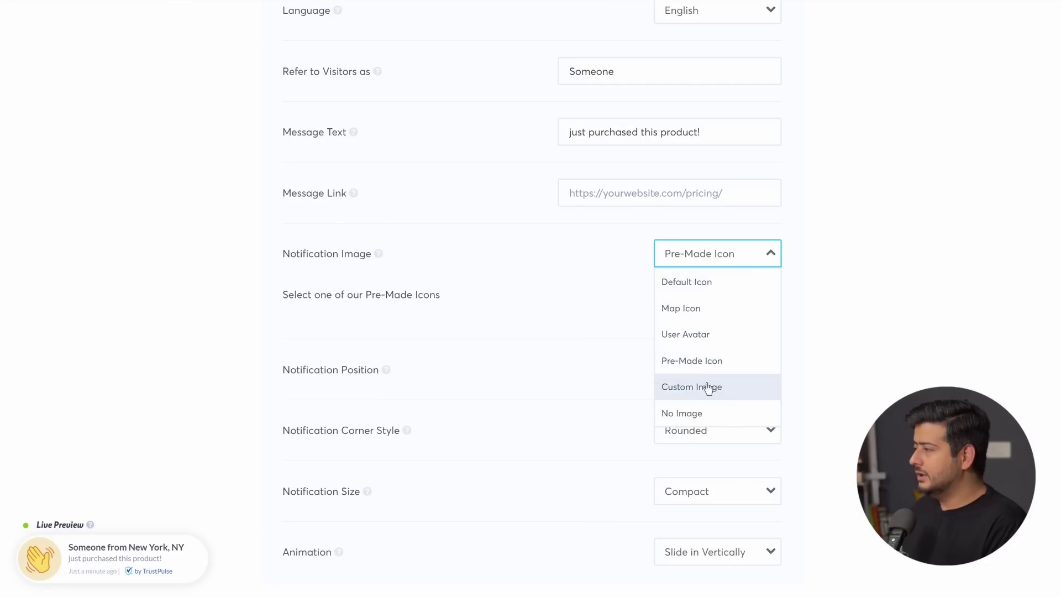
click(706, 384)
click(760, 252)
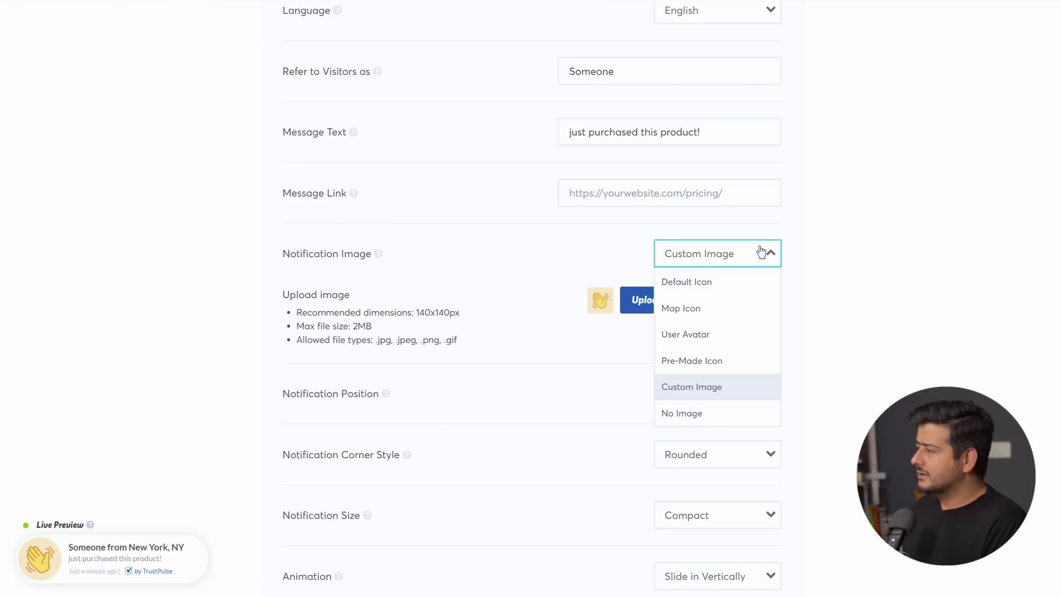
click(700, 334)
Step: Try the Bottom Right and Top Left notification positions, and return the position to Bottom Left
scroll(840, 286, down, 2)
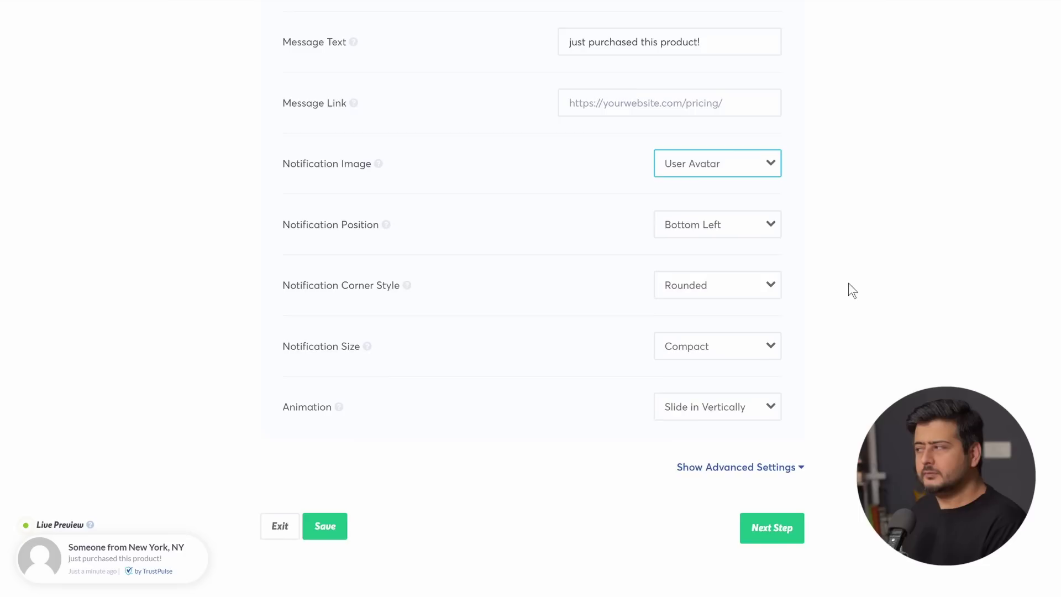
click(684, 210)
click(685, 253)
click(708, 204)
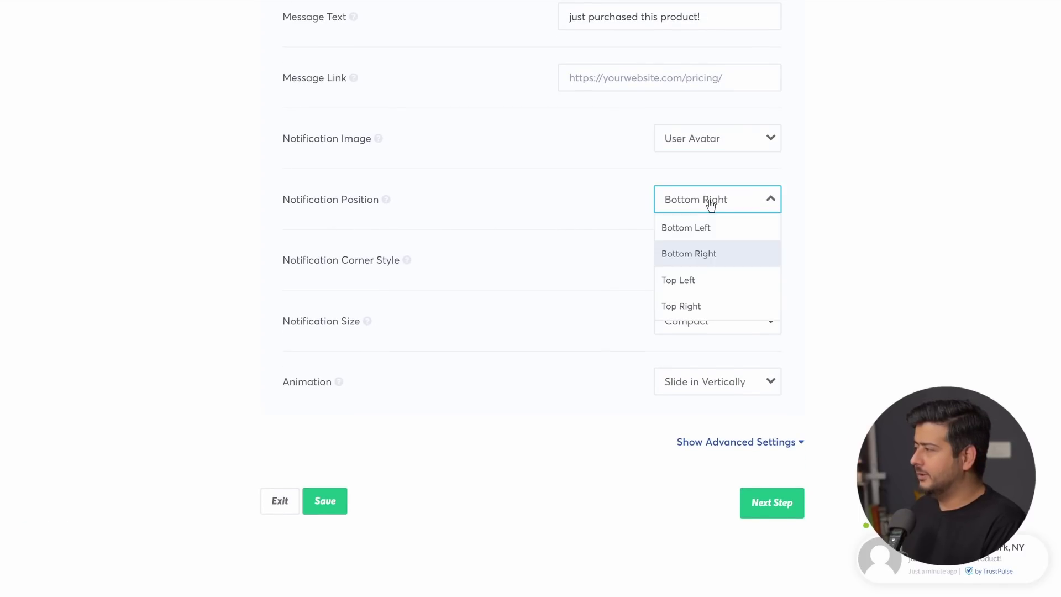
click(704, 280)
click(705, 206)
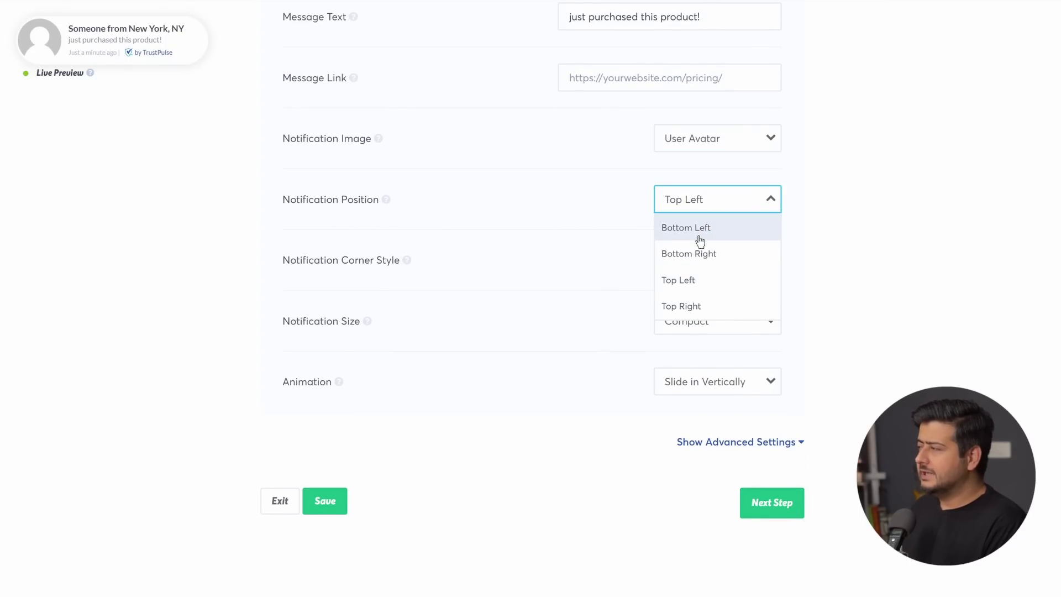
click(698, 236)
Step: Try the Sharp notification corner style and switch back to Rounded
click(689, 270)
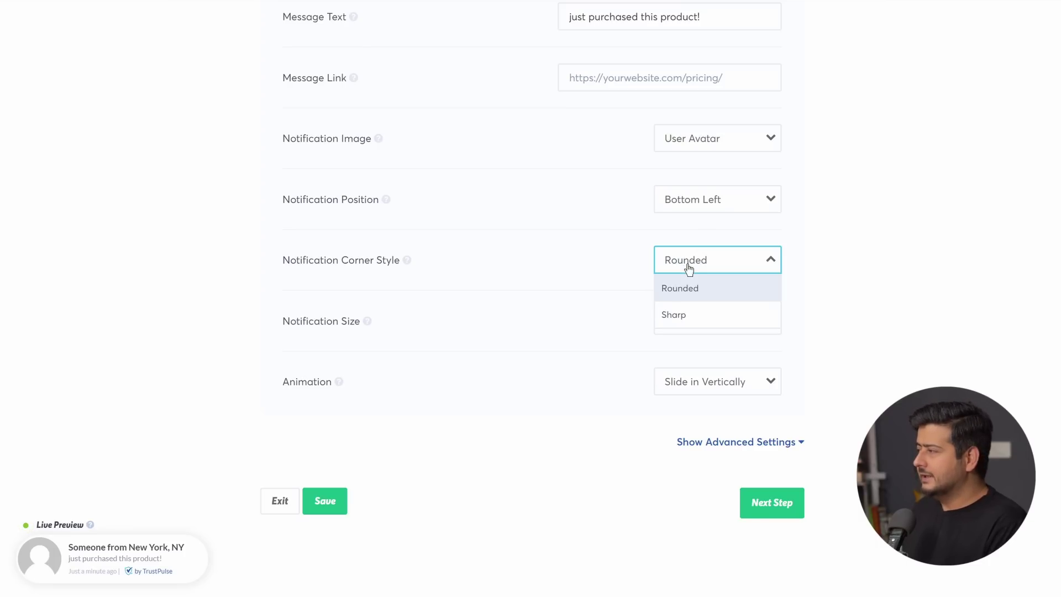
click(692, 317)
click(704, 263)
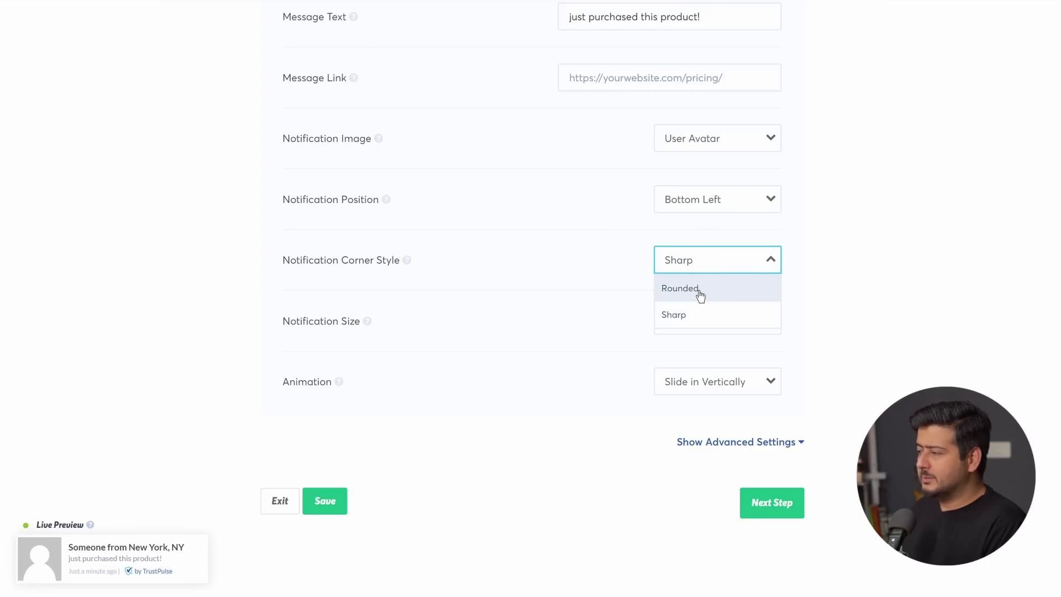
click(698, 291)
Step: Try the other notification size before returning to Compact, and look through the animation choices
click(710, 324)
click(697, 374)
click(710, 323)
click(697, 351)
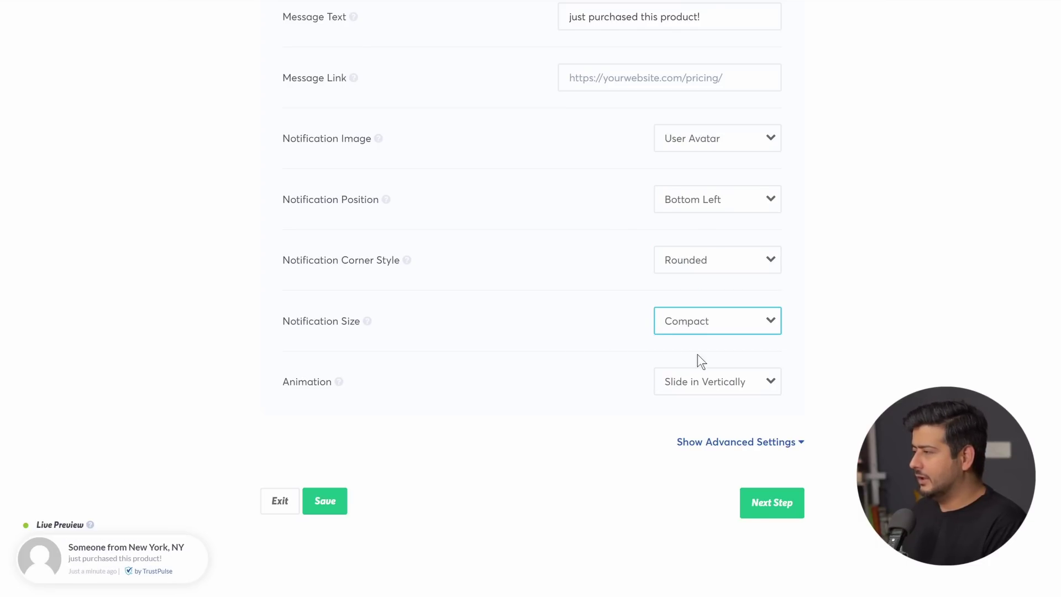
click(718, 390)
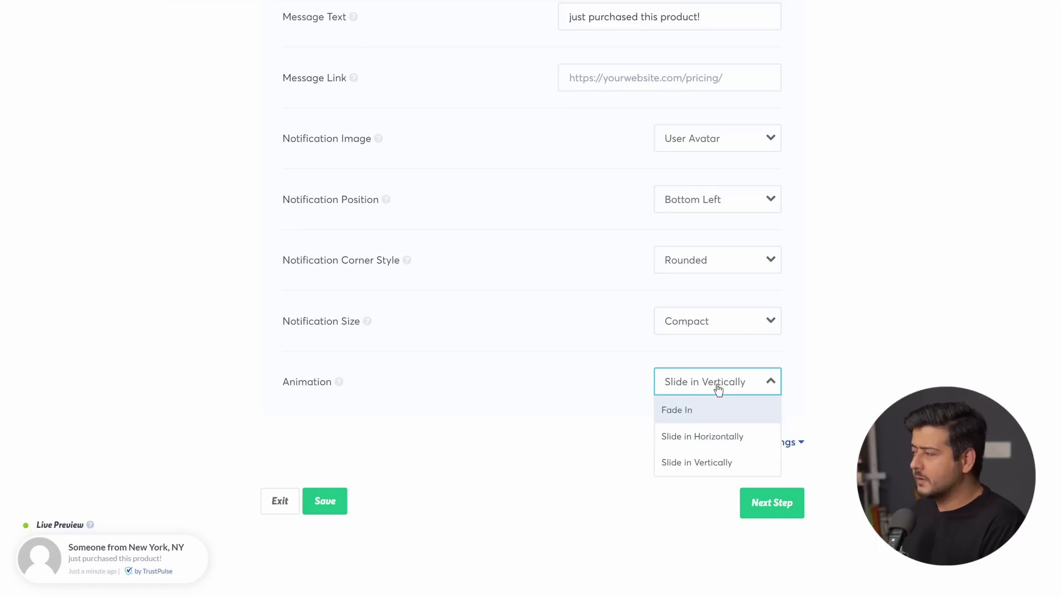
click(719, 389)
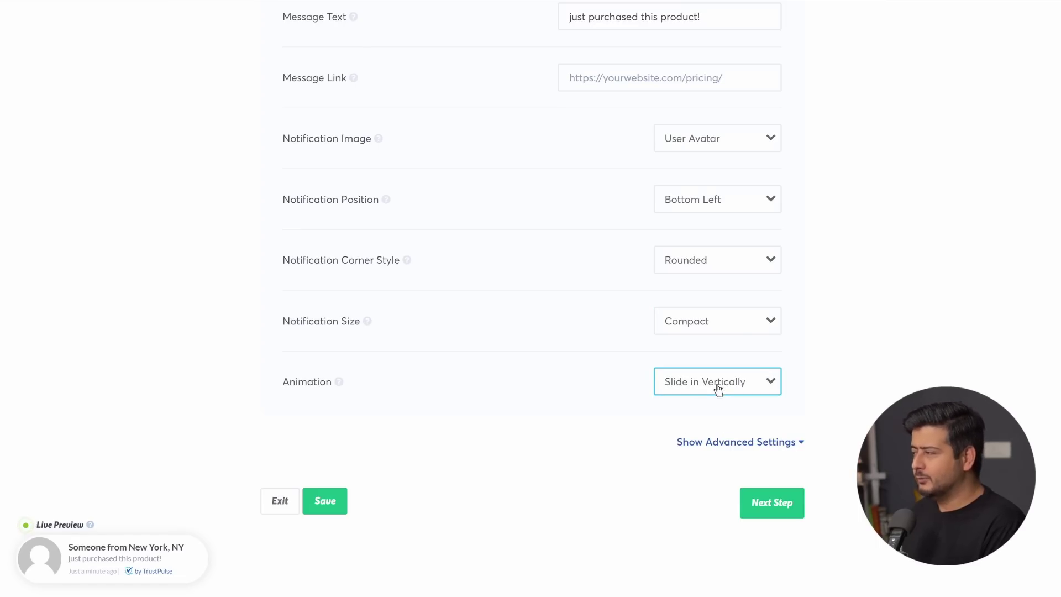
Step: Review the advanced styling settings, switching location hiding on and off again, and collapse them
click(788, 442)
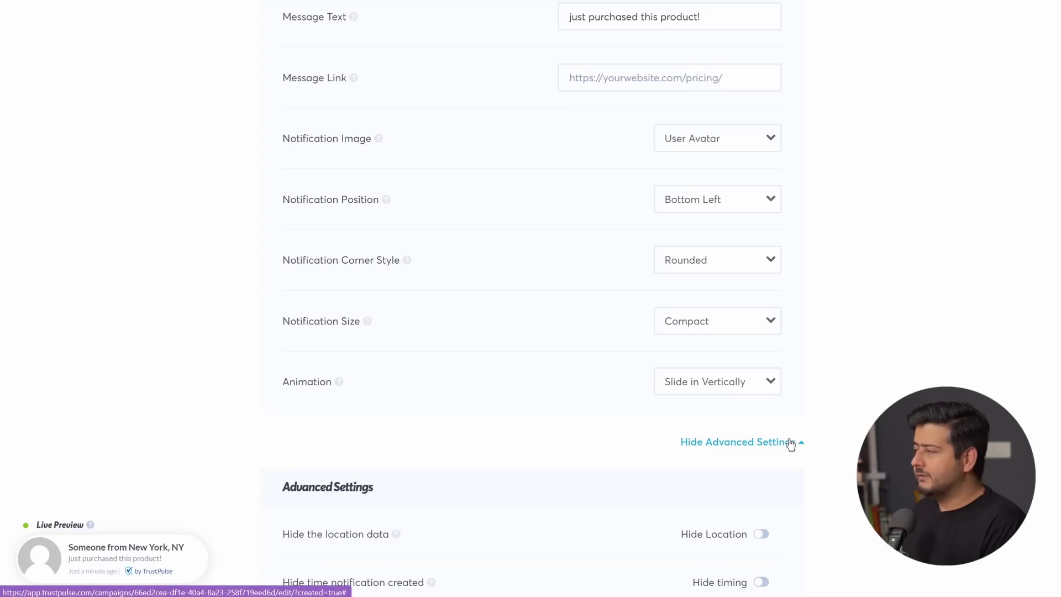
scroll(851, 359, down, 5)
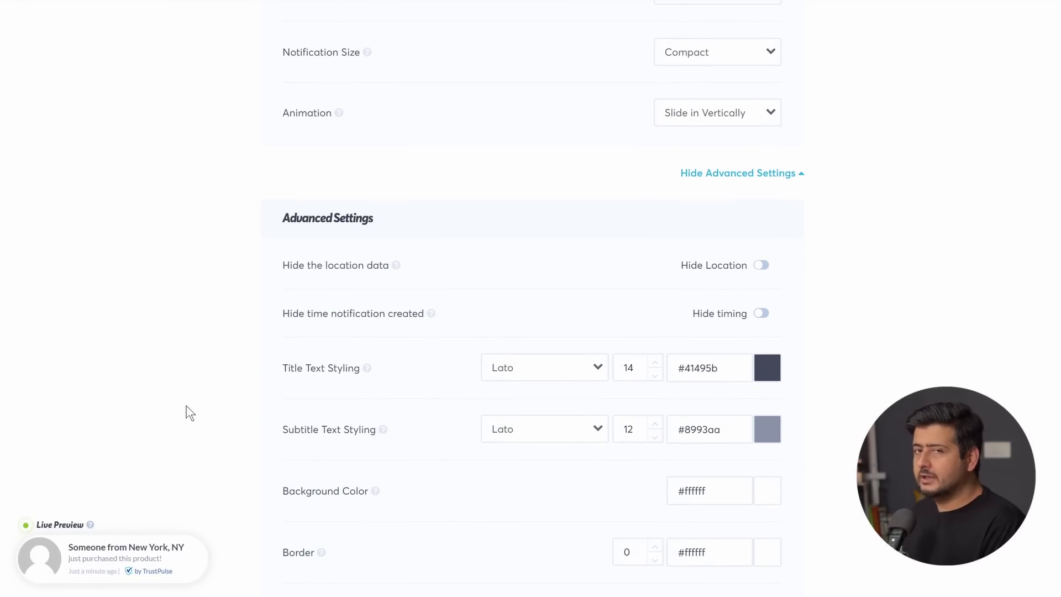
click(761, 267)
click(761, 266)
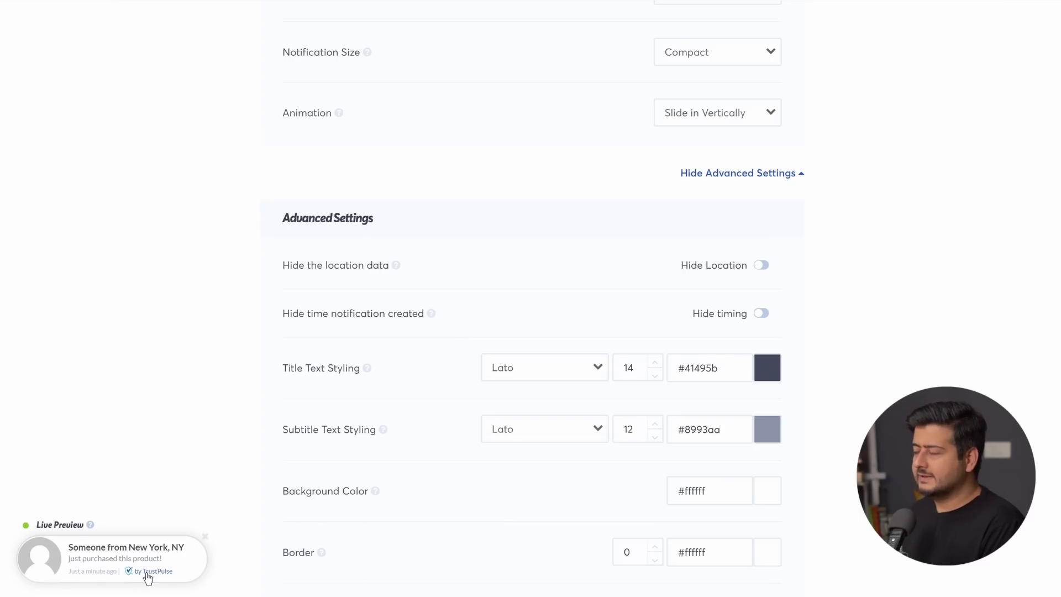
scroll(659, 332, down, 2)
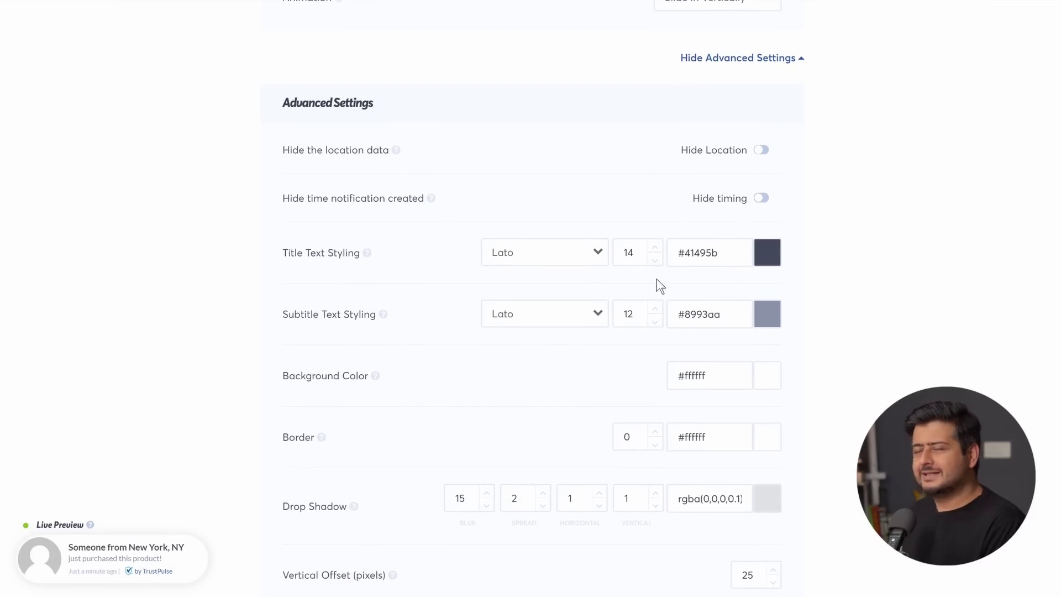
scroll(632, 318, up, 2)
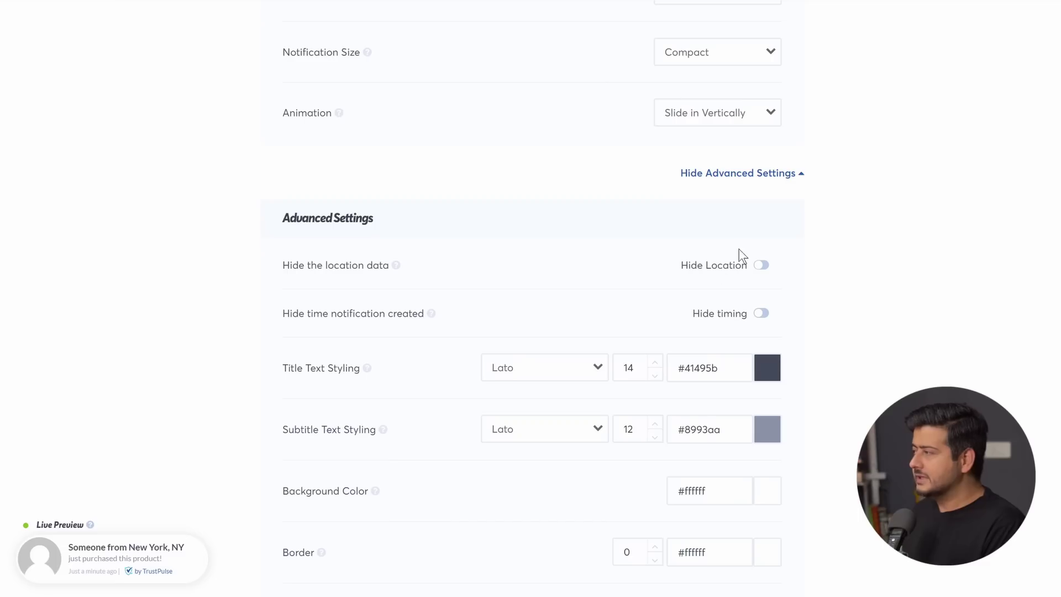
click(762, 174)
Step: Save the campaign's design settings and continue to the Capture Activity stage
click(325, 357)
click(766, 355)
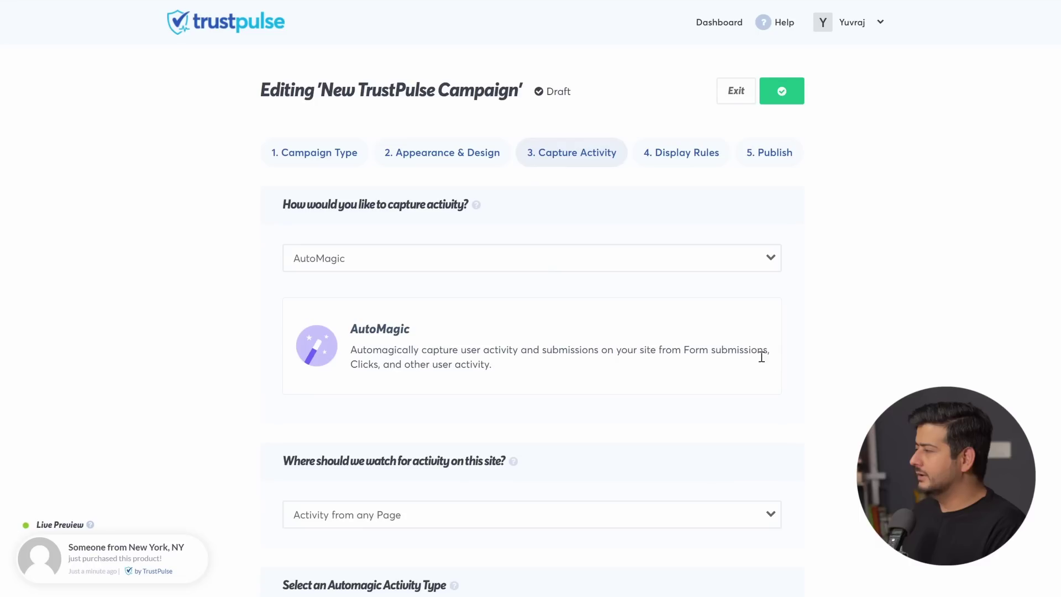
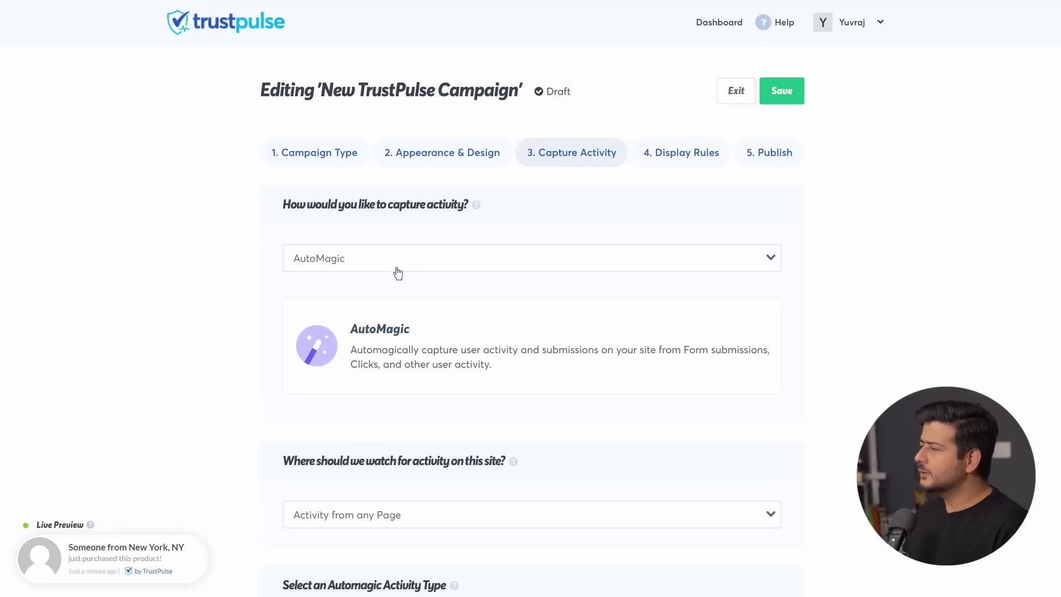
Step: Compare the WooCommerce Orders and Zapier capture methods, and settle on WooCommerce Orders
click(402, 265)
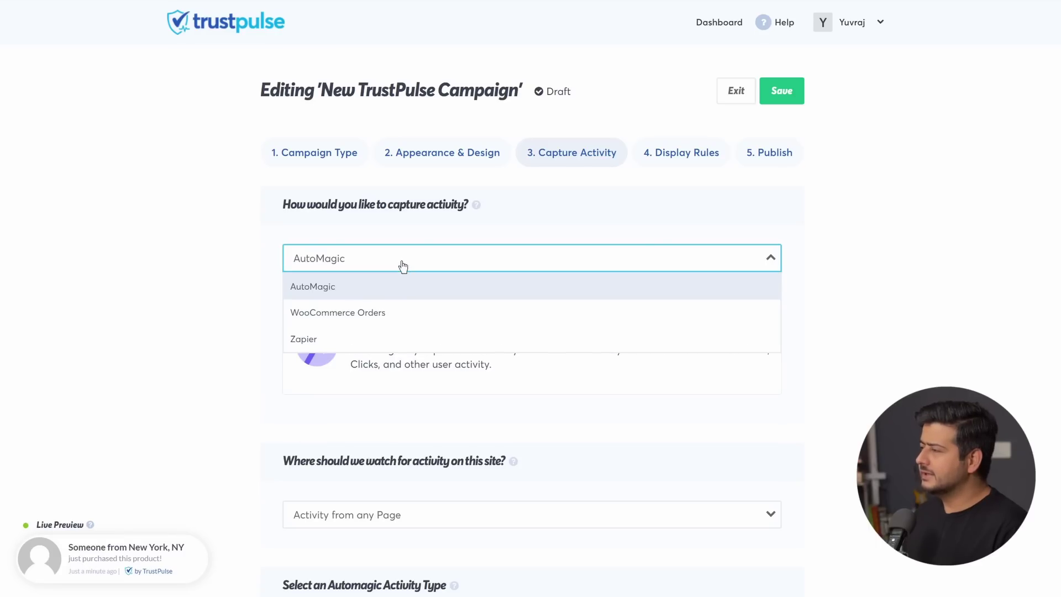
click(388, 320)
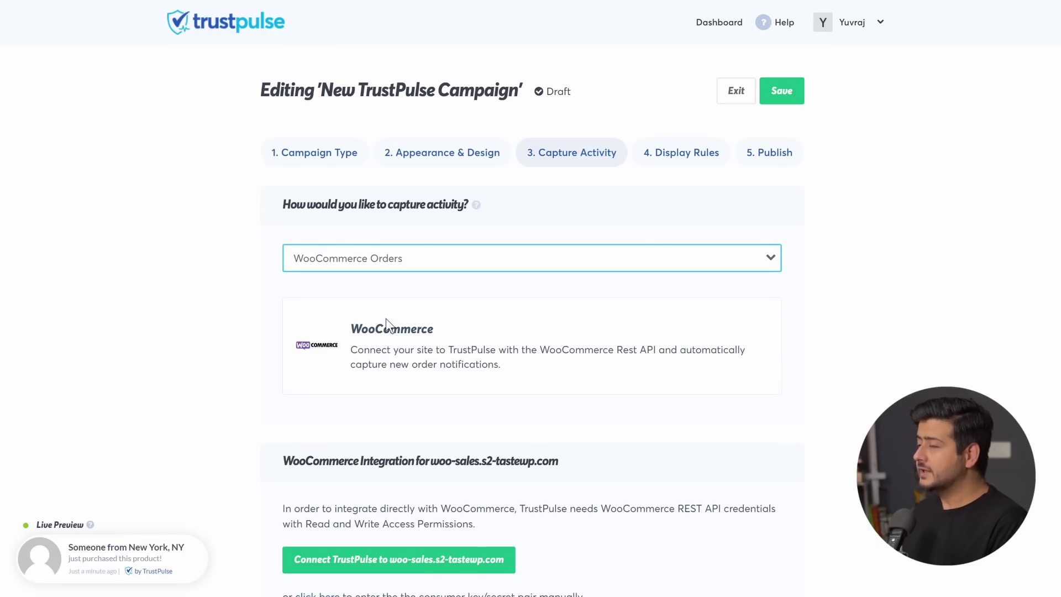
click(395, 269)
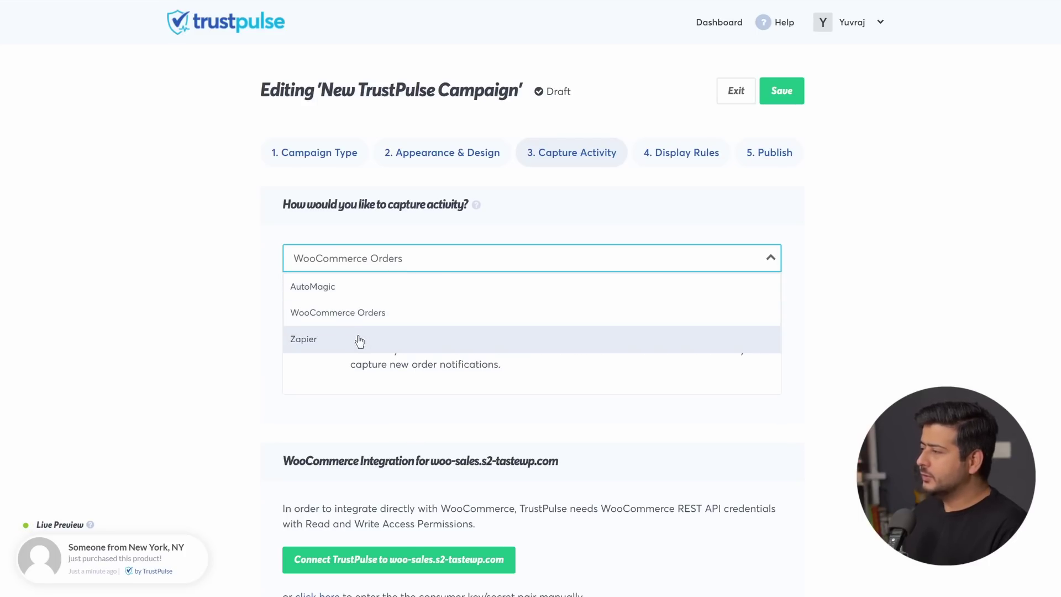
click(360, 341)
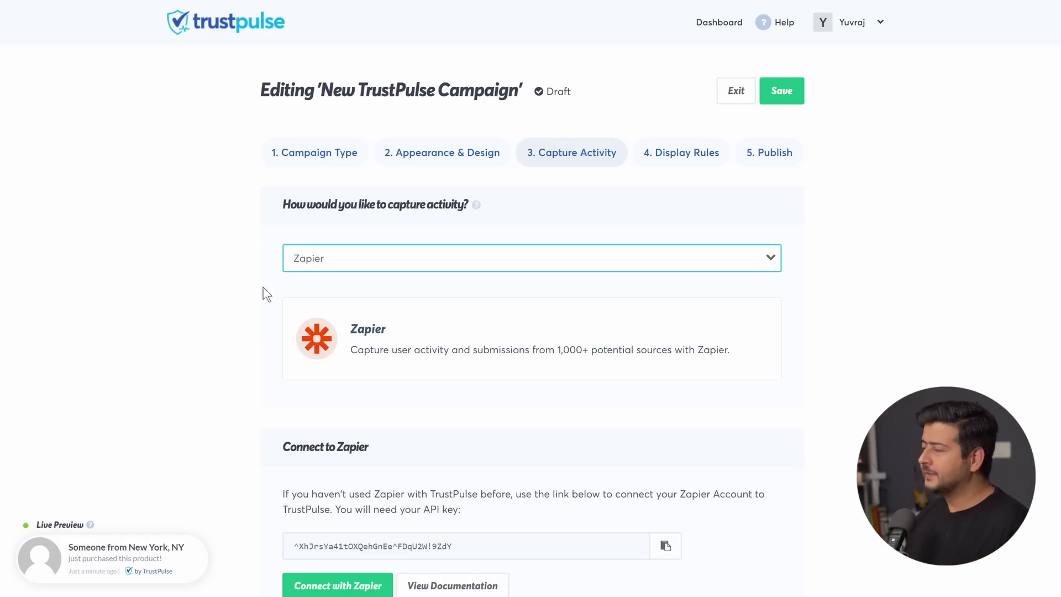
click(393, 266)
click(381, 310)
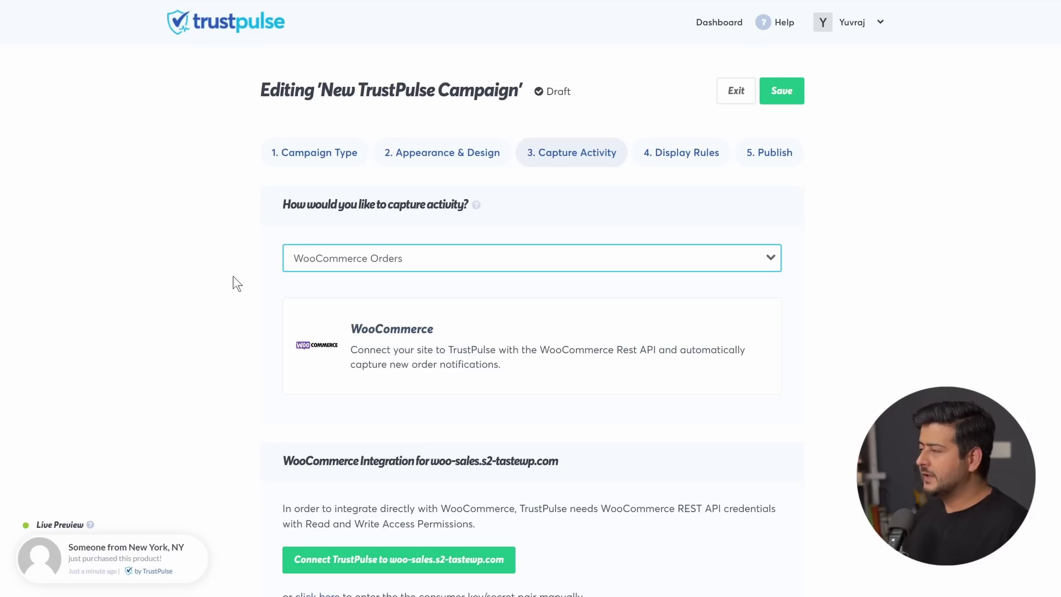
Step: Connect TrustPulse to the woo-sales.s2-tastewp.com store with approved Read/Write access, and create a new webhook for the campaign
scroll(234, 277, down, 2)
scroll(234, 277, down, 2)
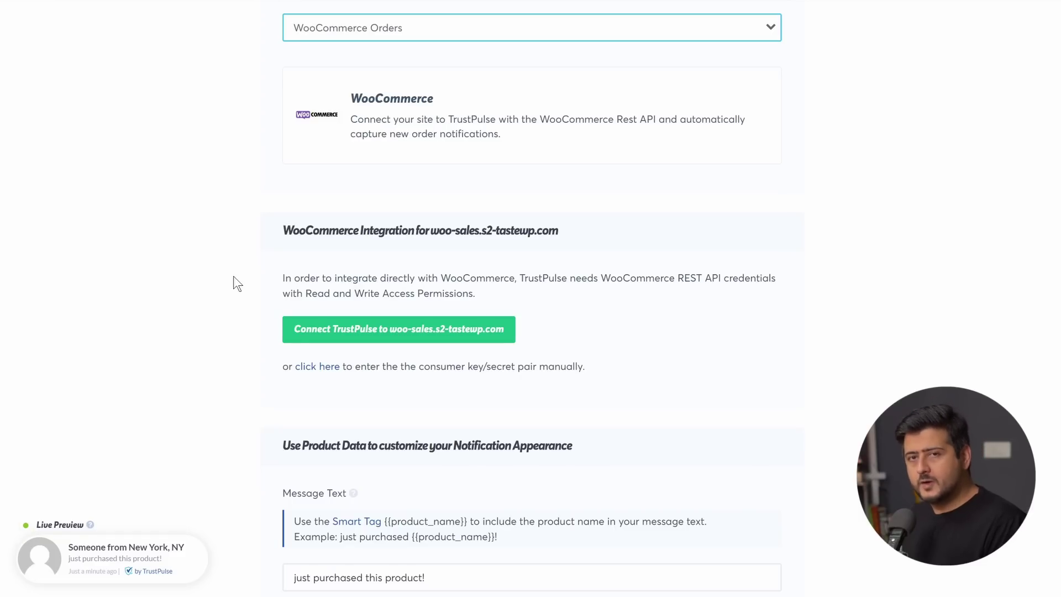
click(338, 337)
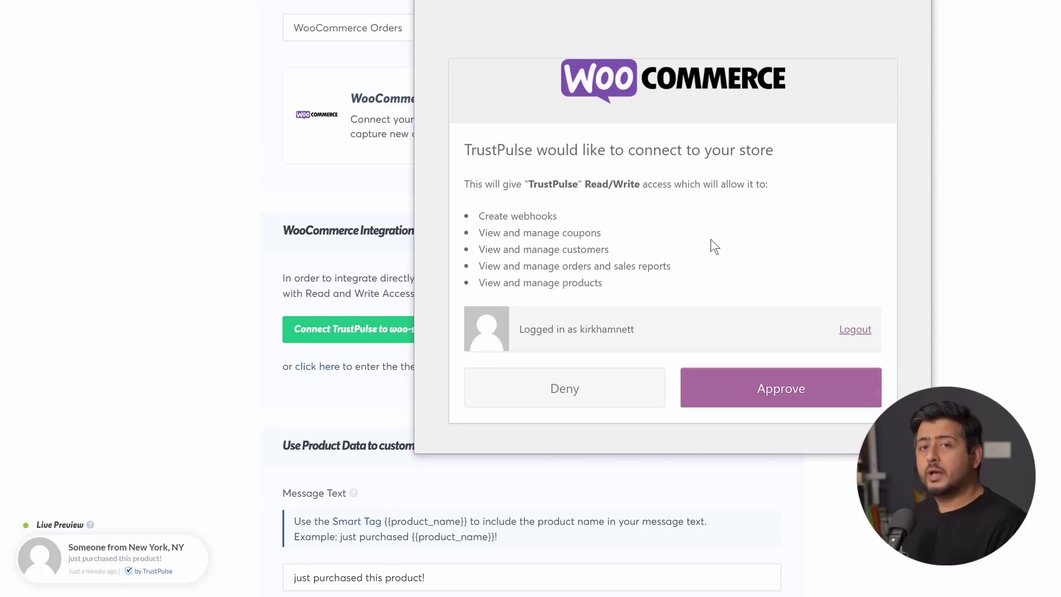
click(800, 386)
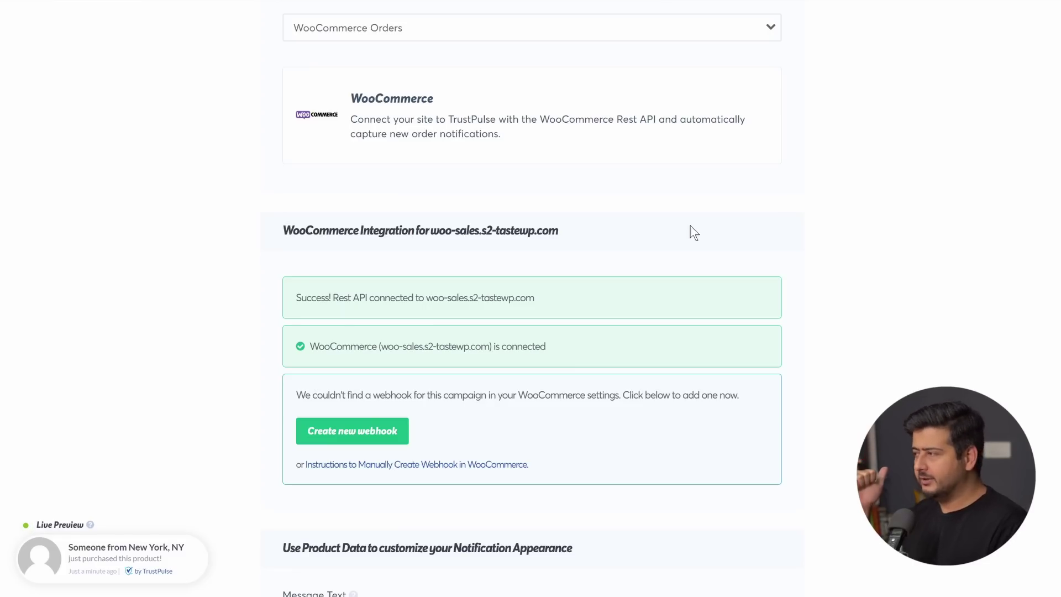
click(323, 440)
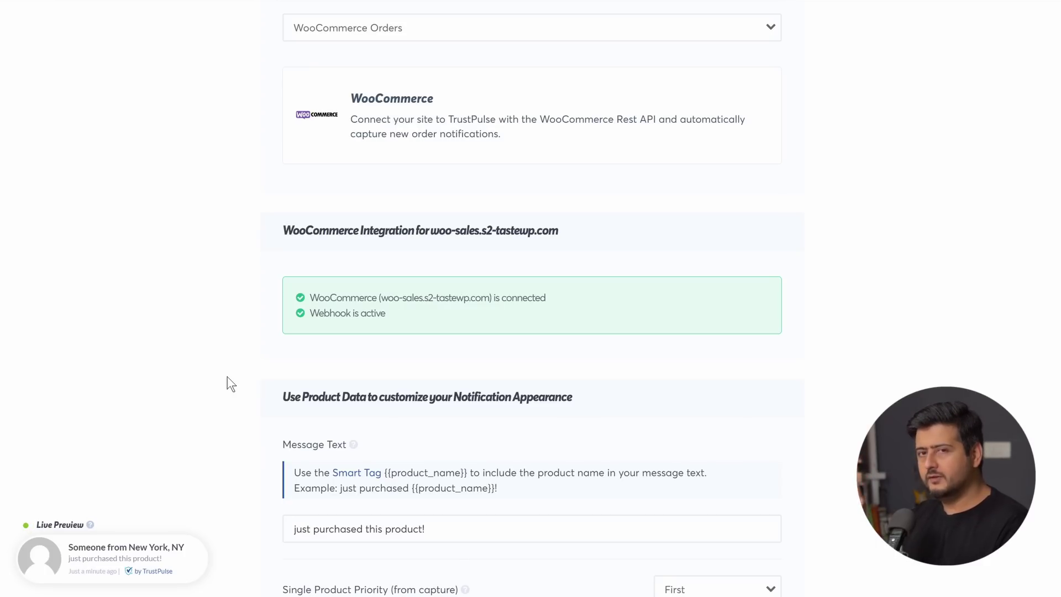
Step: Review the product-data options for the notification's message, product image and product link, and save the campaign
scroll(222, 376, down, 2)
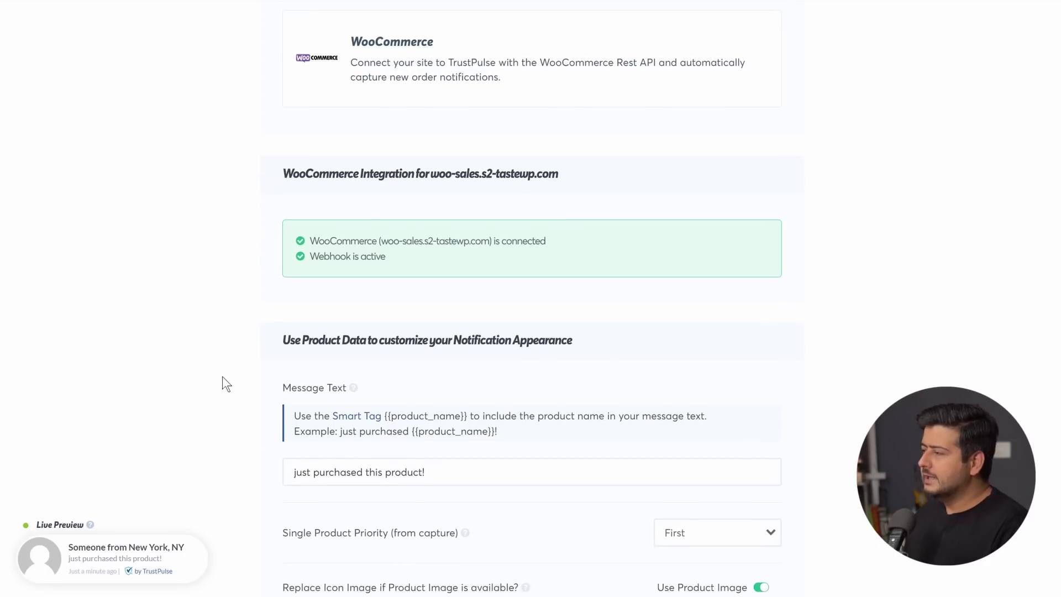
scroll(219, 342, down, 2)
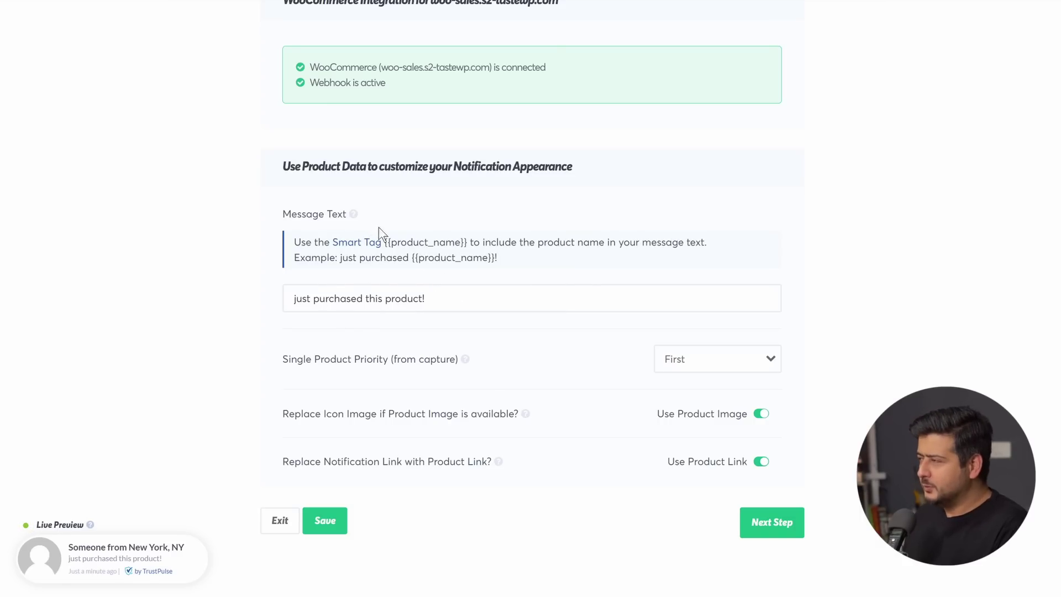
scroll(380, 379, down, 2)
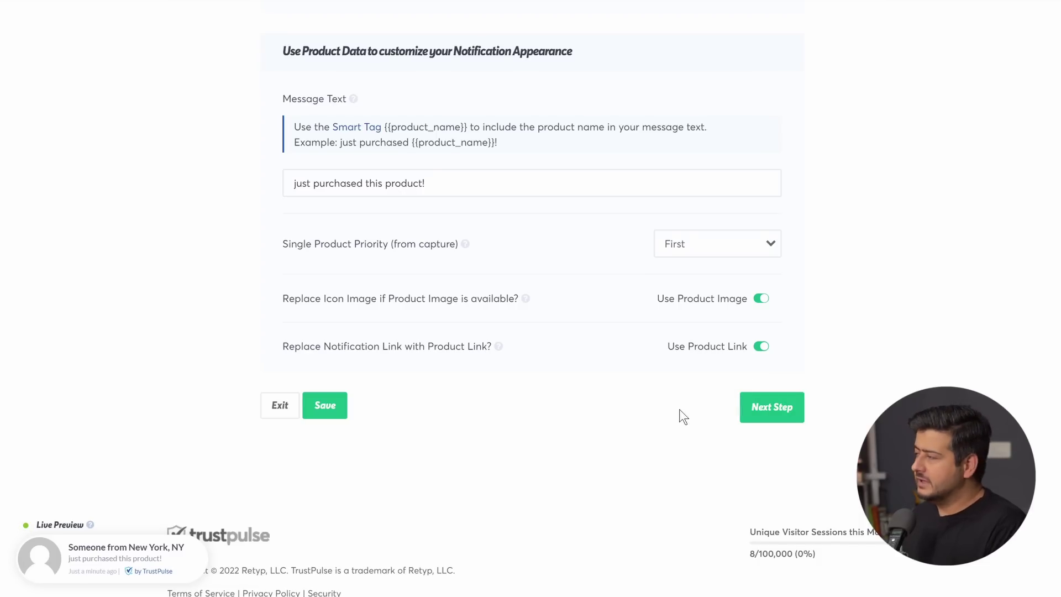
click(315, 420)
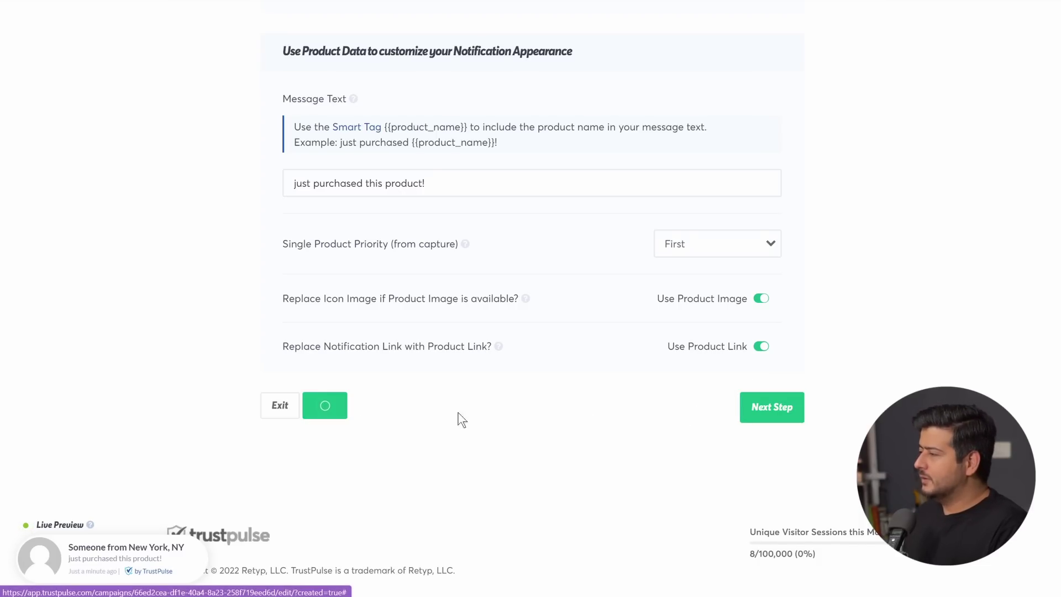
Step: Continue to the Display Rules stage and choose to display notifications on any page
click(771, 408)
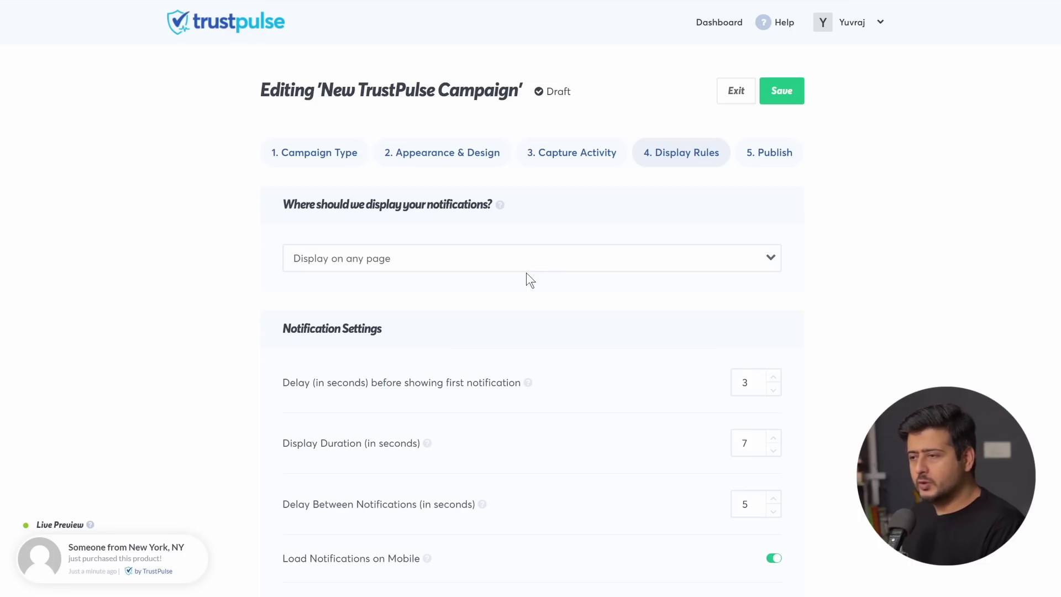
click(561, 263)
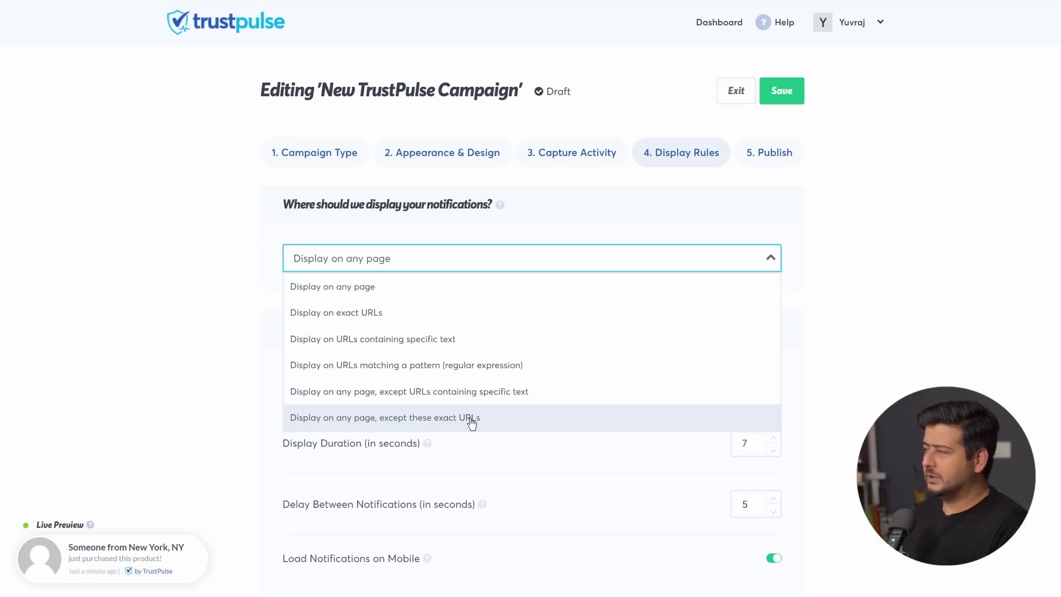
click(366, 289)
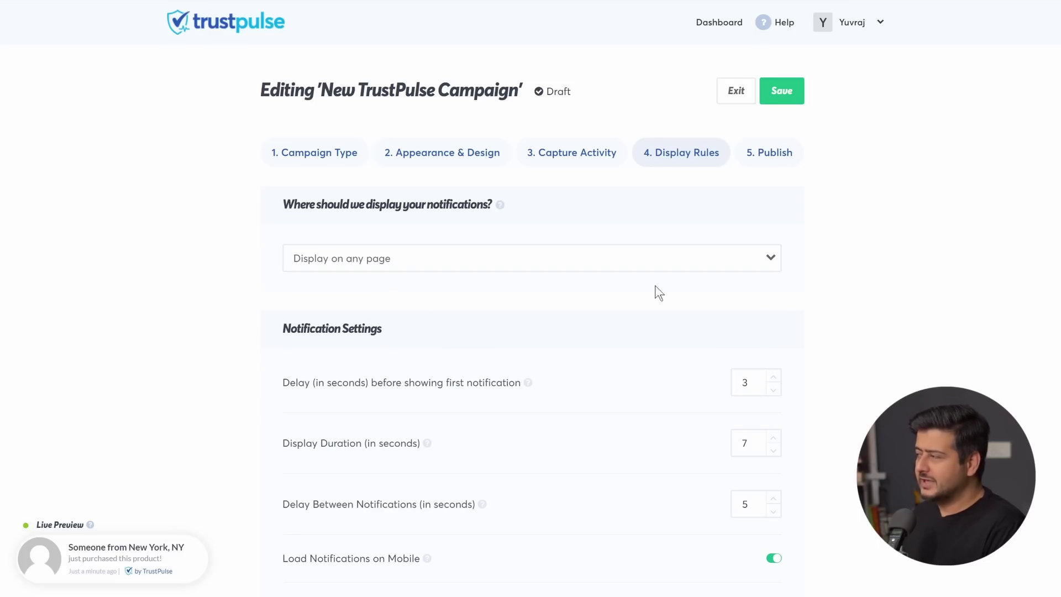
Step: Set the notifications' display duration to 15 seconds and the delay between notifications to 3 seconds
scroll(777, 296, down, 2)
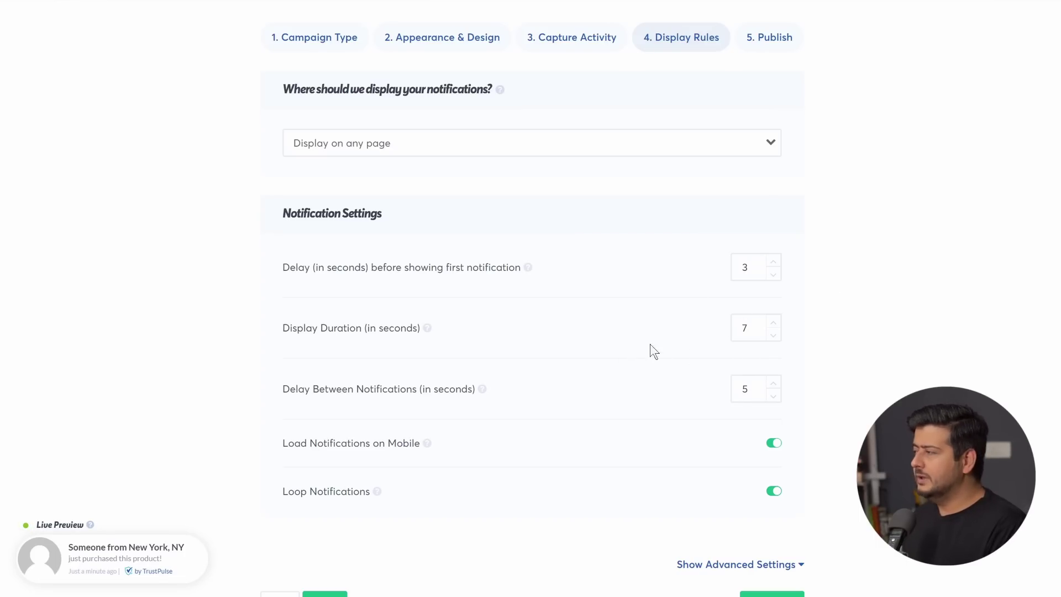
click(747, 326)
key(BackSpace)
text(15)
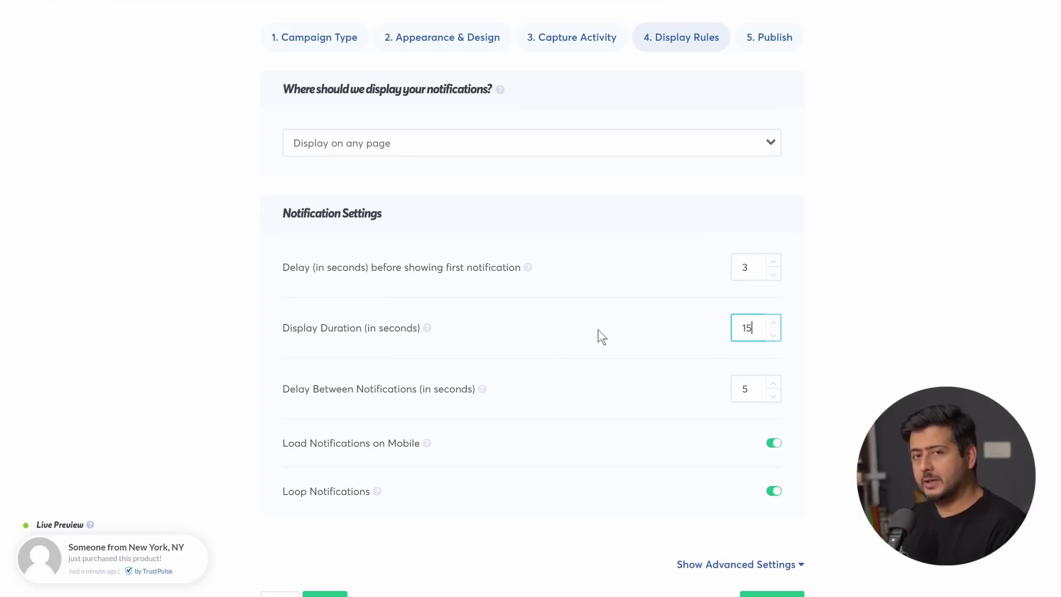
click(948, 323)
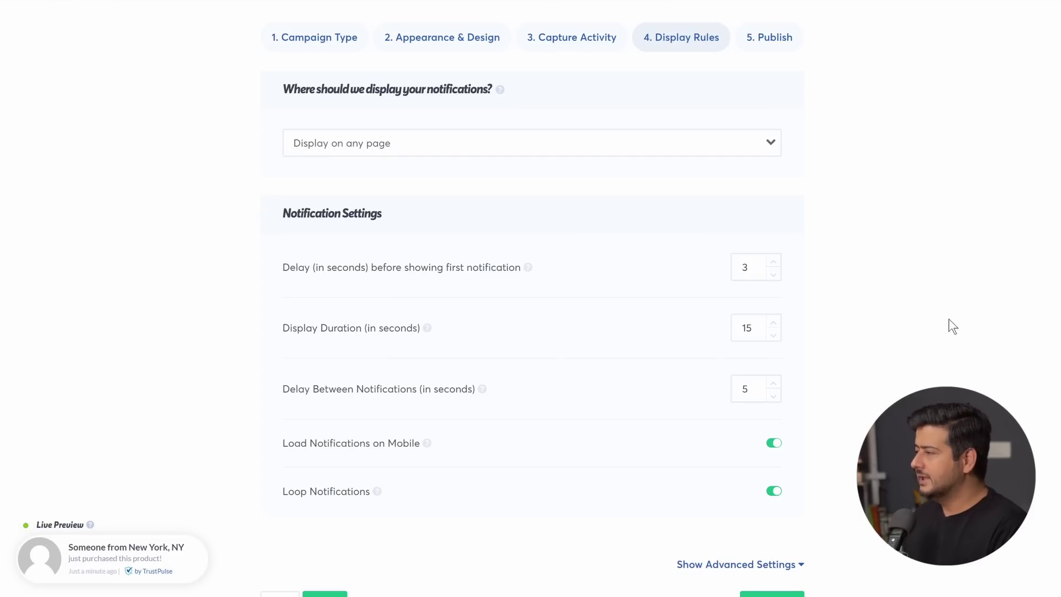
double_click(758, 395)
text(3)
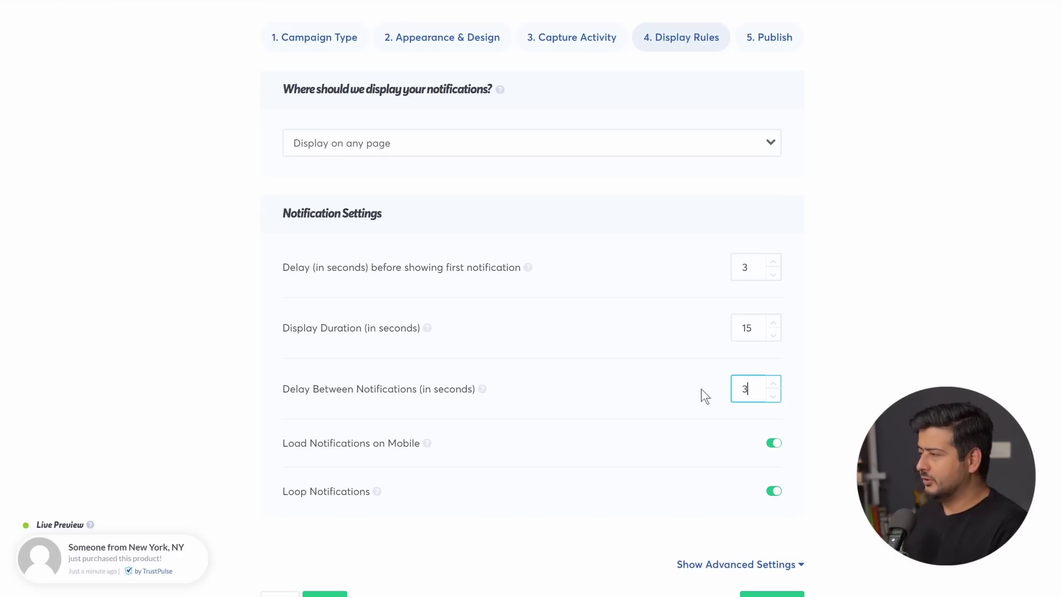
click(926, 362)
Step: Review the advanced display settings, from anonymous notifications to order priority, and collapse them
scroll(926, 363, down, 2)
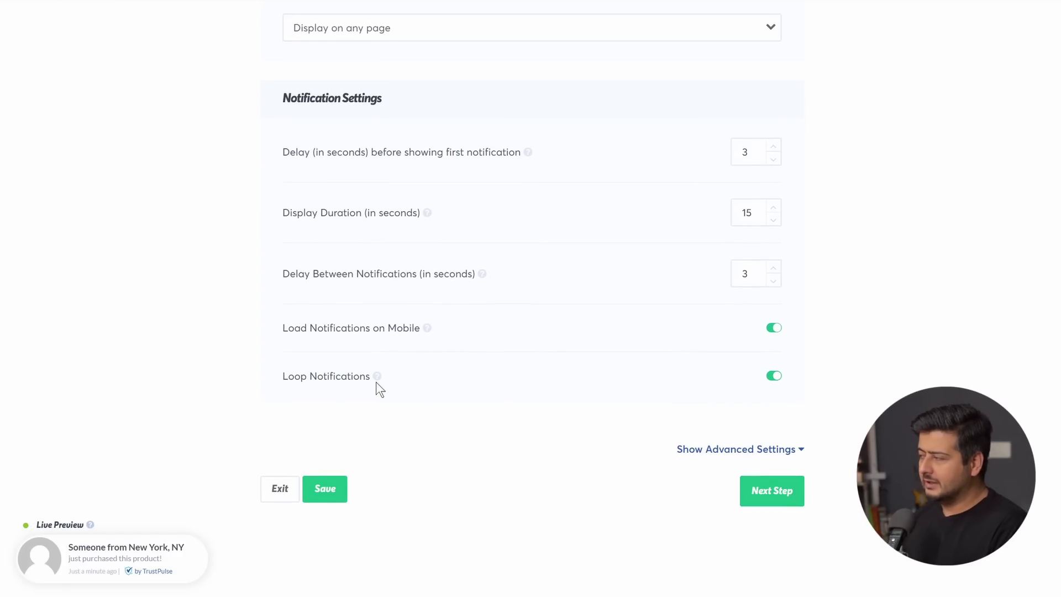
click(722, 449)
scroll(690, 412, down, 5)
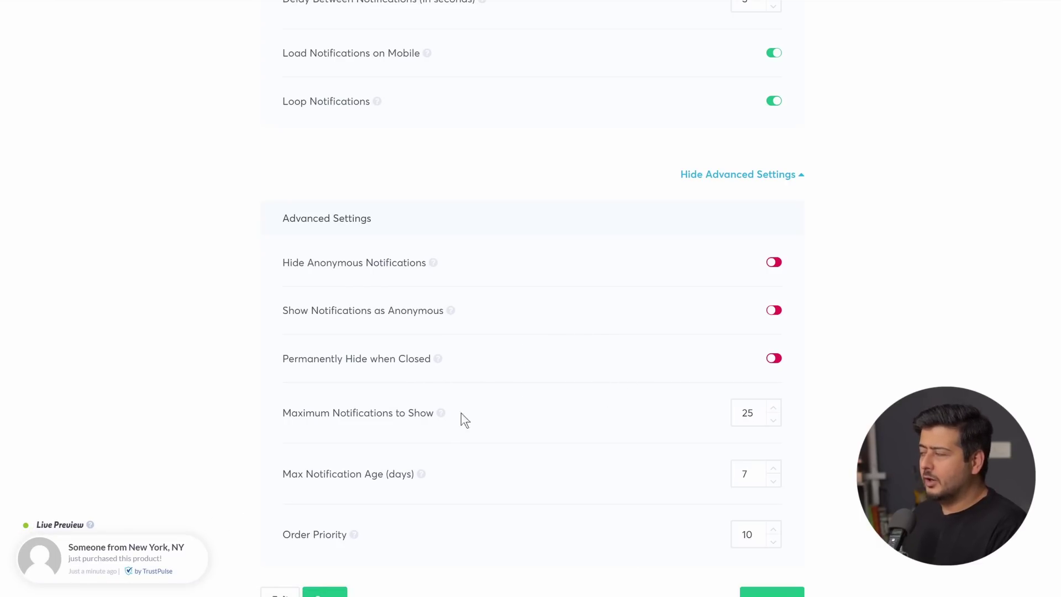
scroll(364, 465, down, 2)
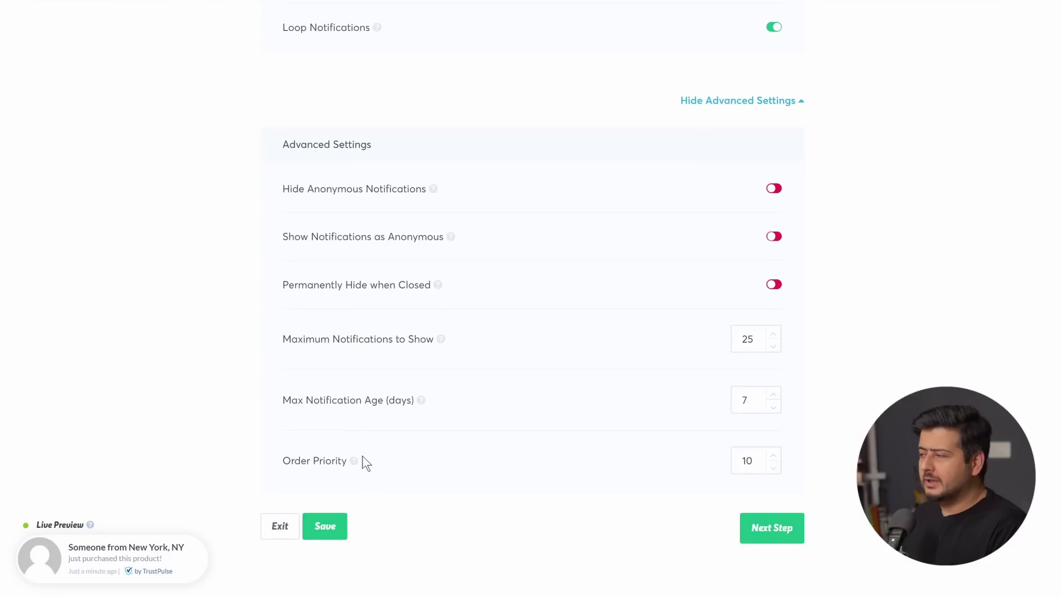
scroll(365, 456, up, 2)
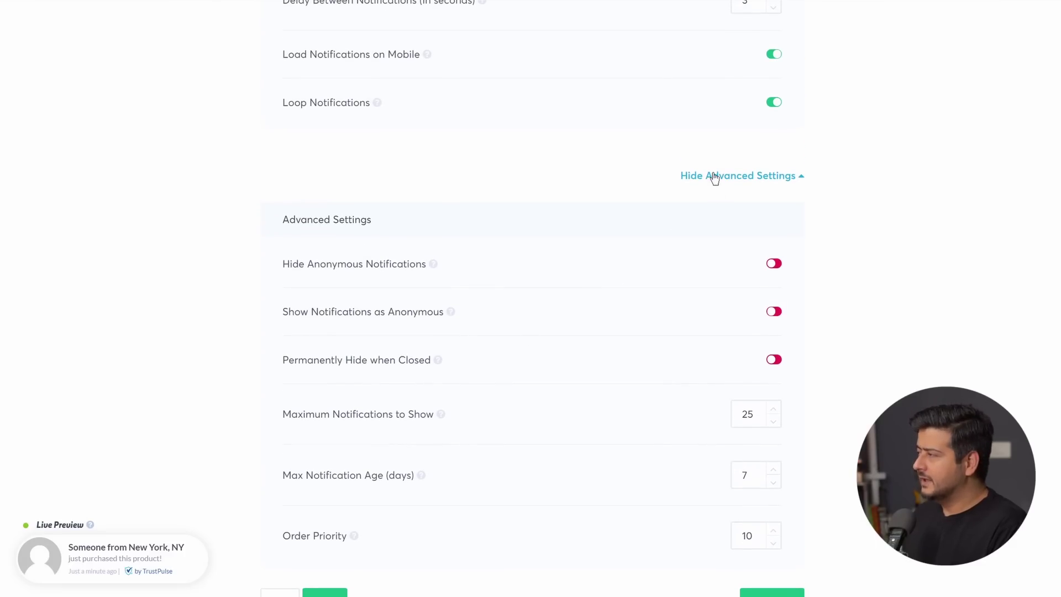
click(713, 174)
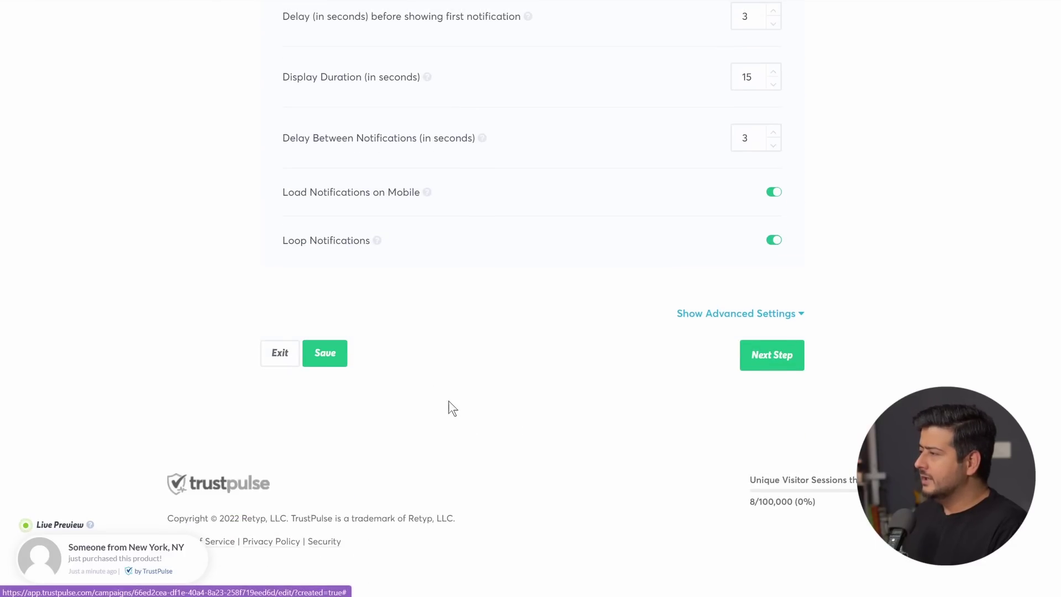
Step: Continue to the Publish stage, launch the TrustPulse campaign and return to the campaign dashboard
click(766, 356)
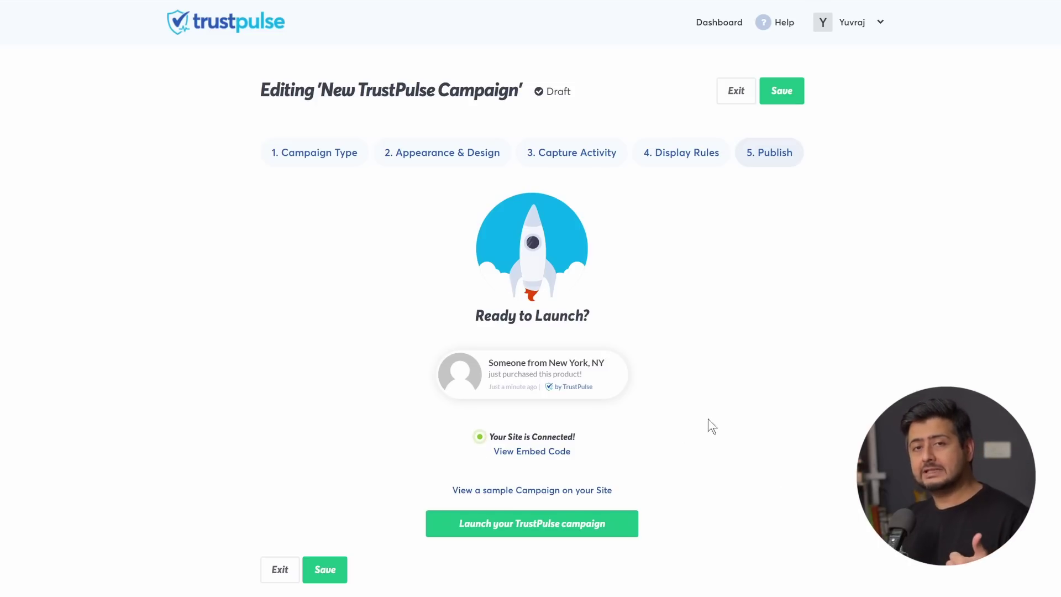
click(485, 534)
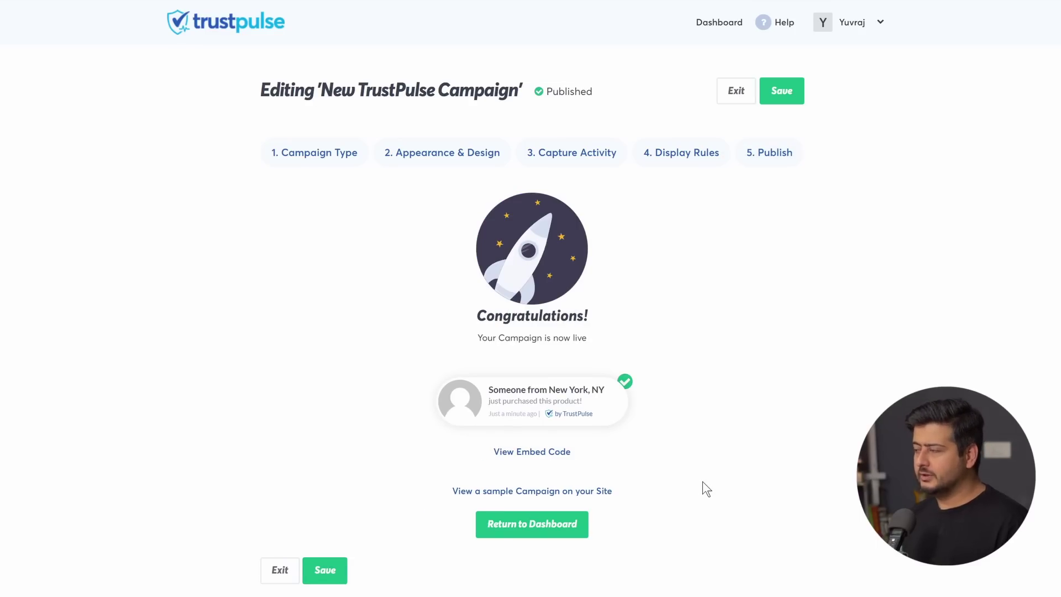
click(547, 531)
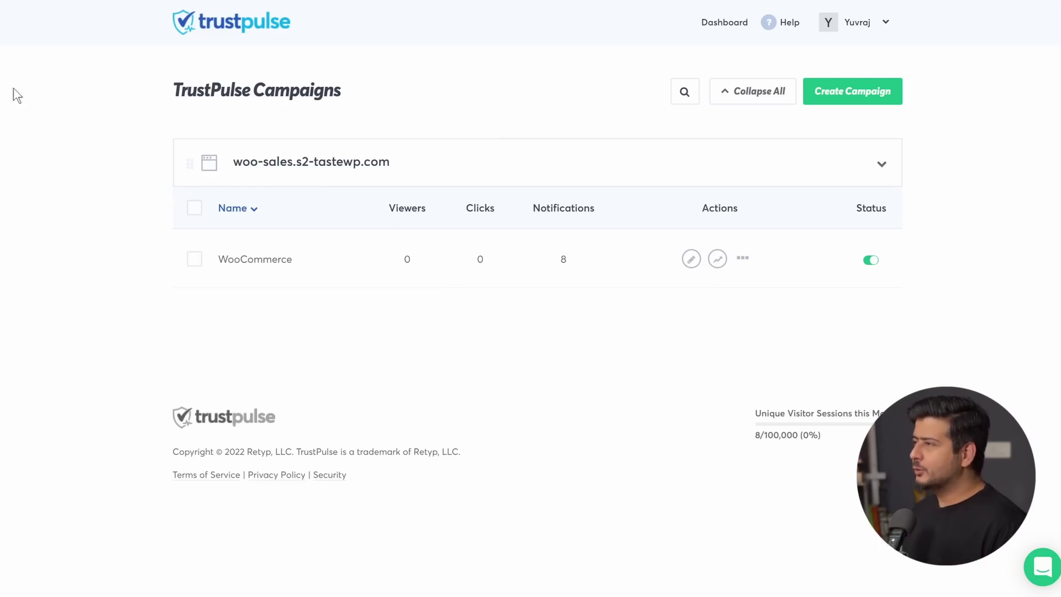
Step: Open the store's Lead Gen Ebook product page at woo-sales.s2-tastewp.com/product/lead-gen-ebook/ in an incognito window
click(16, 2)
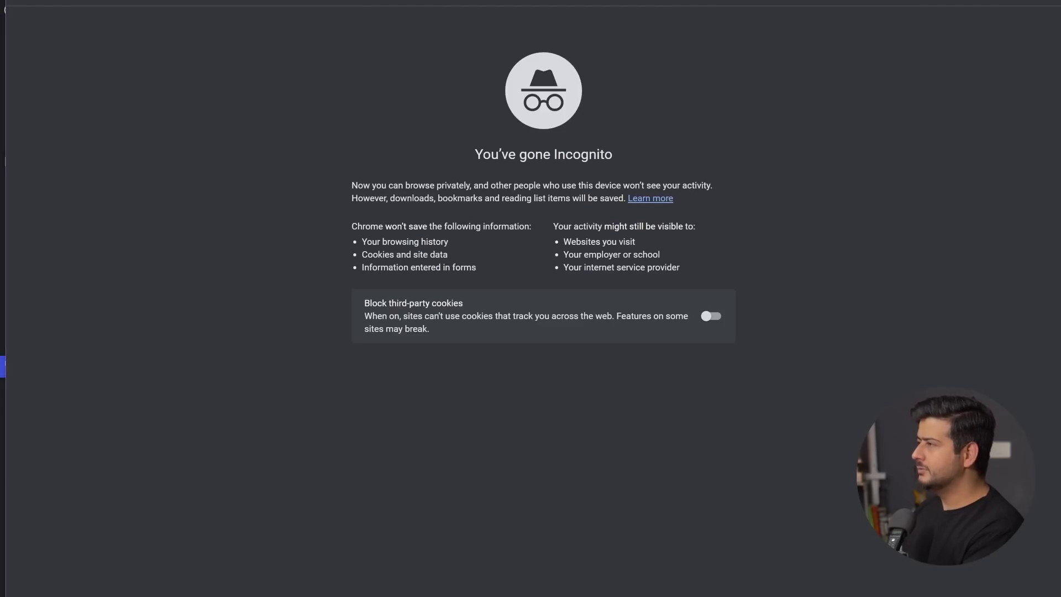
right_click(306, 1)
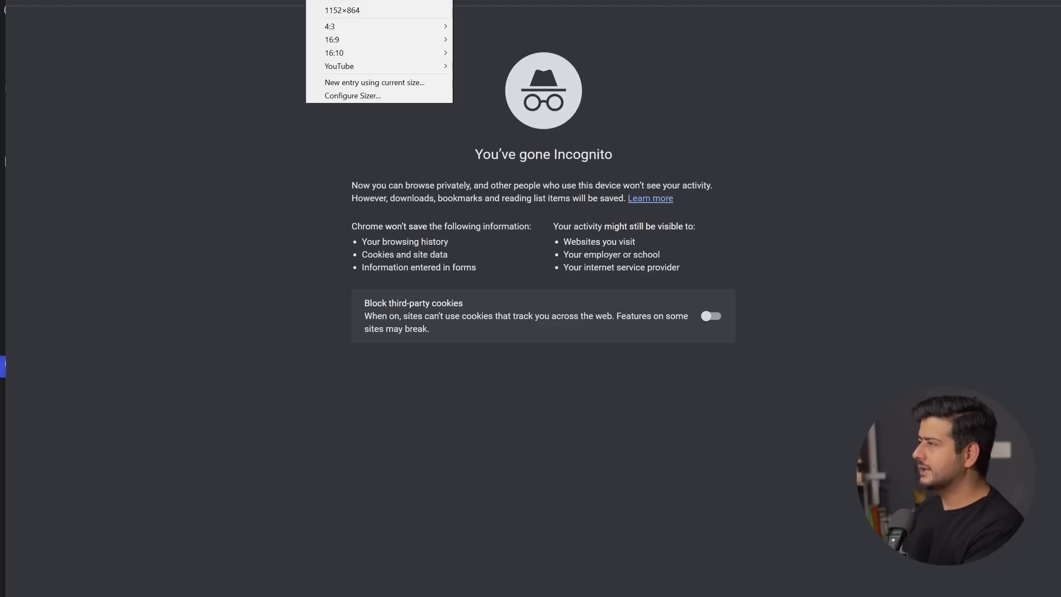
key(Escape)
key(ctrl+grave)
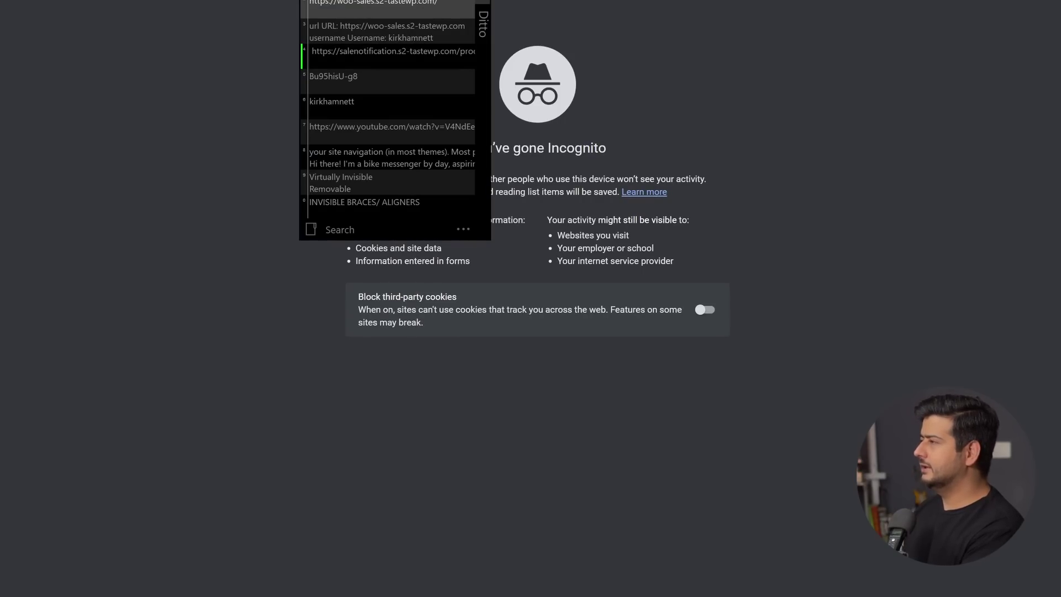
key(Return)
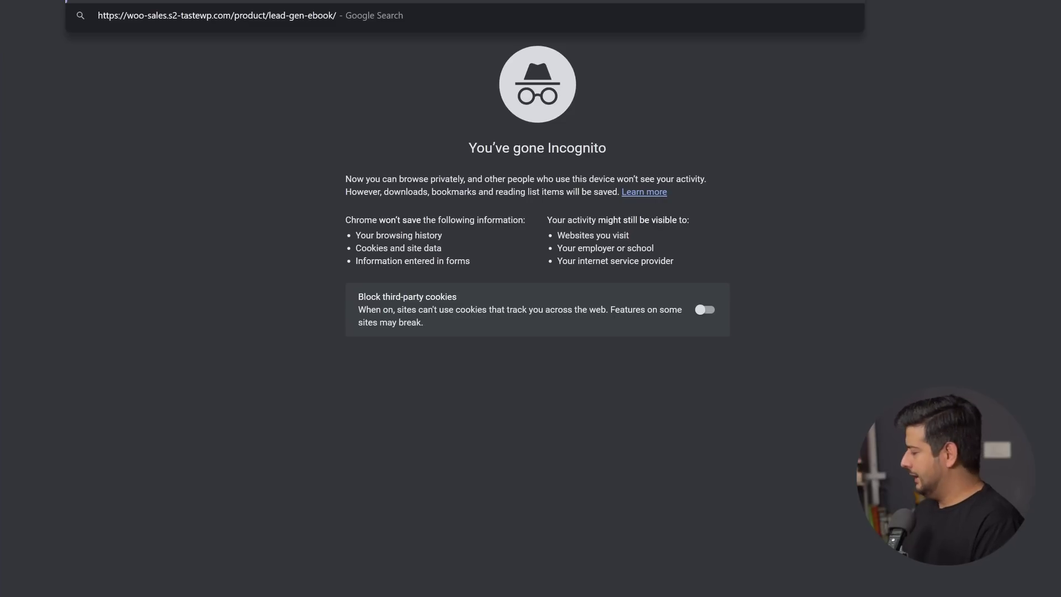
key(Return)
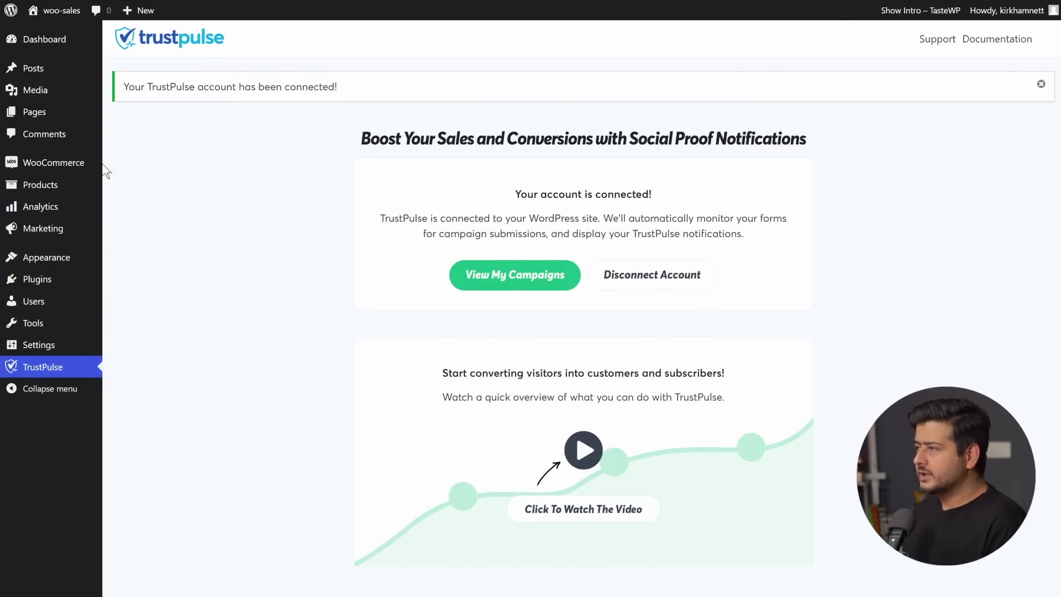
Step: Compare the WooCommerce orders list in the WordPress admin with the notifications on the Lead Gen Ebook product page
click(122, 181)
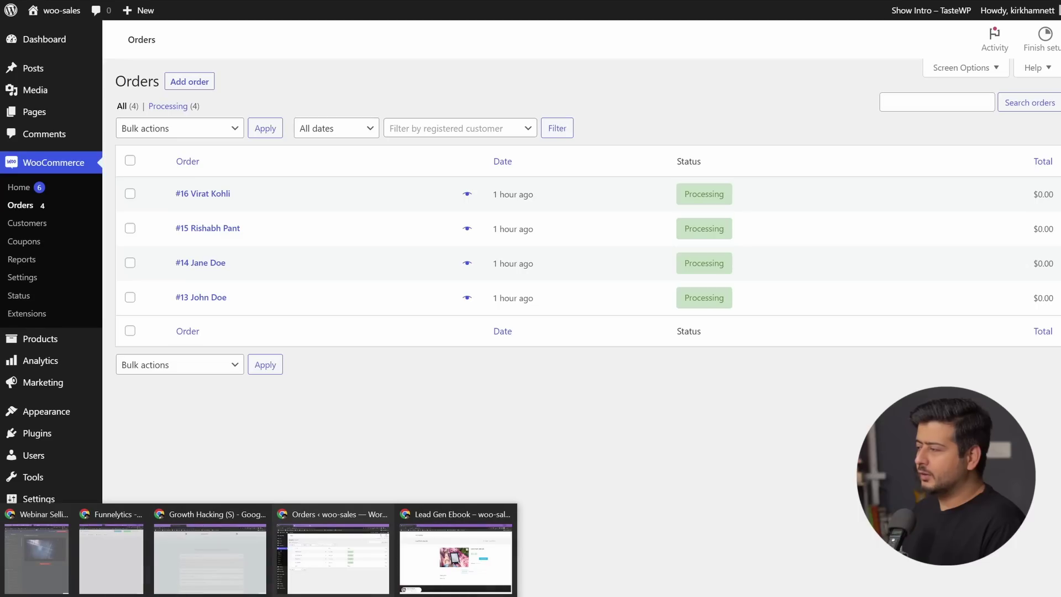
click(467, 575)
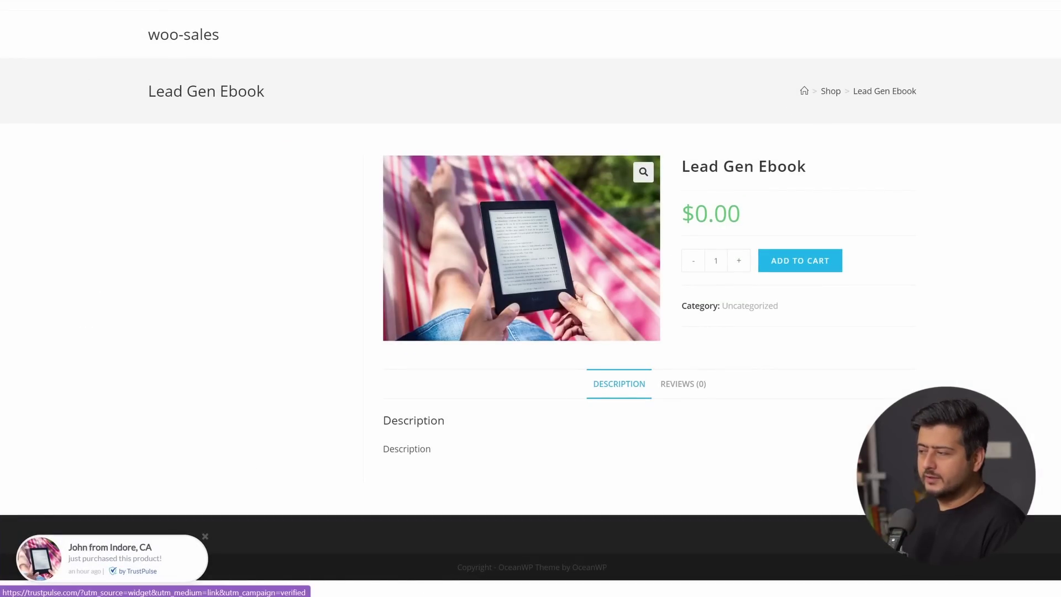
click(297, 573)
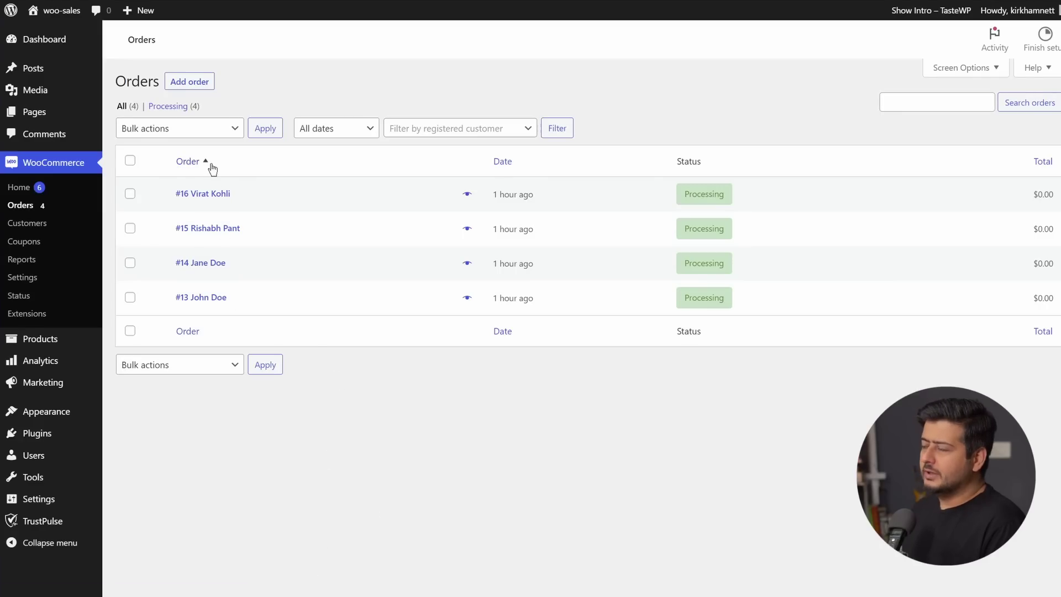